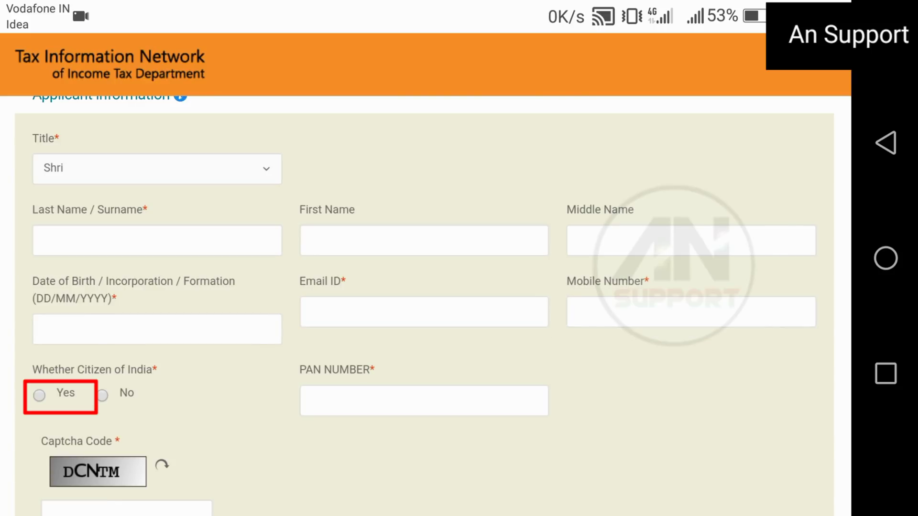
- Mark the applicant as a citizen of India and start filling in their e-mail address
click(39, 395)
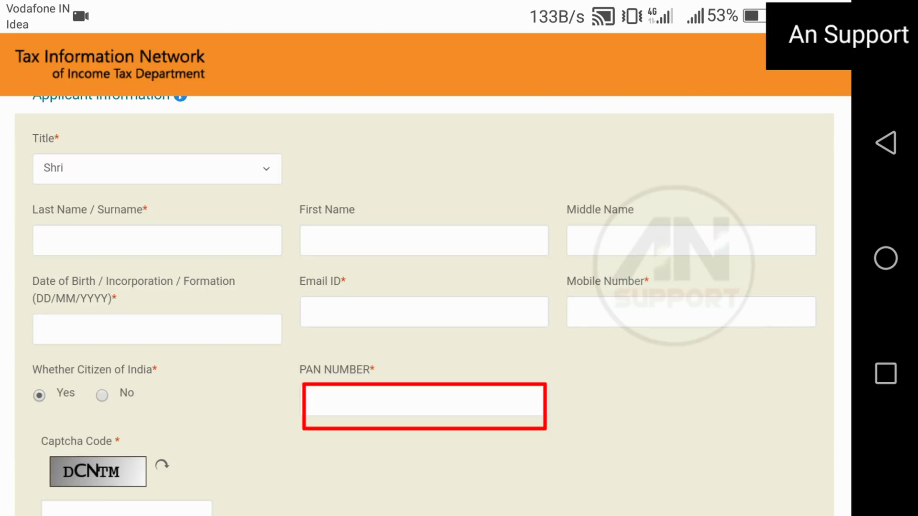
click(423, 312)
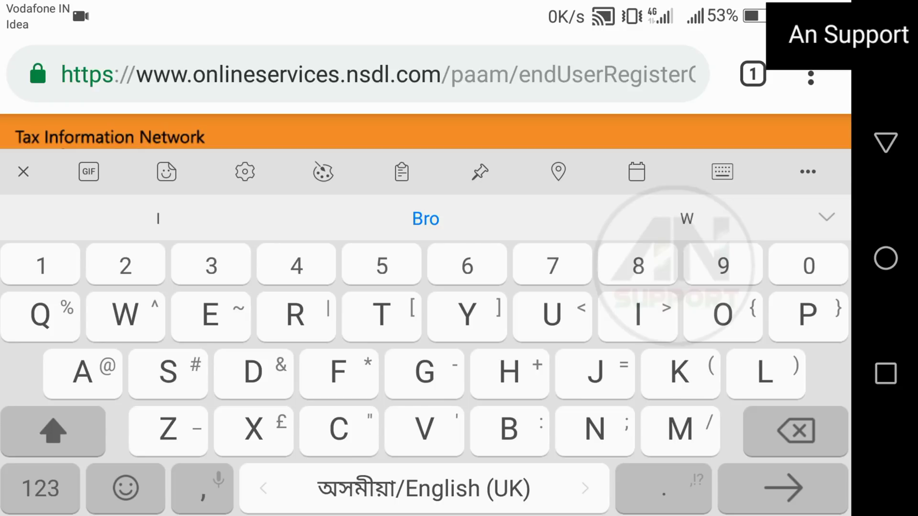
key(Escape)
scroll(426, 335, up, 3)
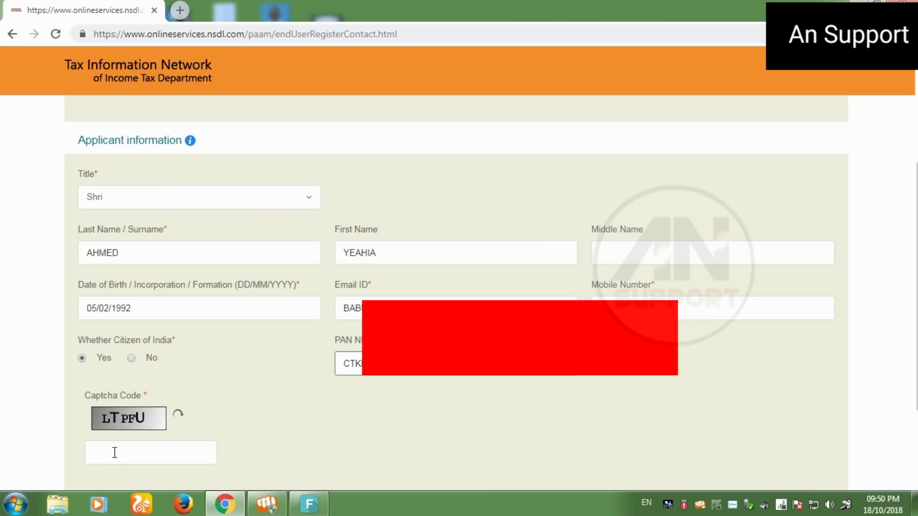
- Enter the displayed captcha code and submit the applicant registration details
click(114, 452)
text(LTPFU)
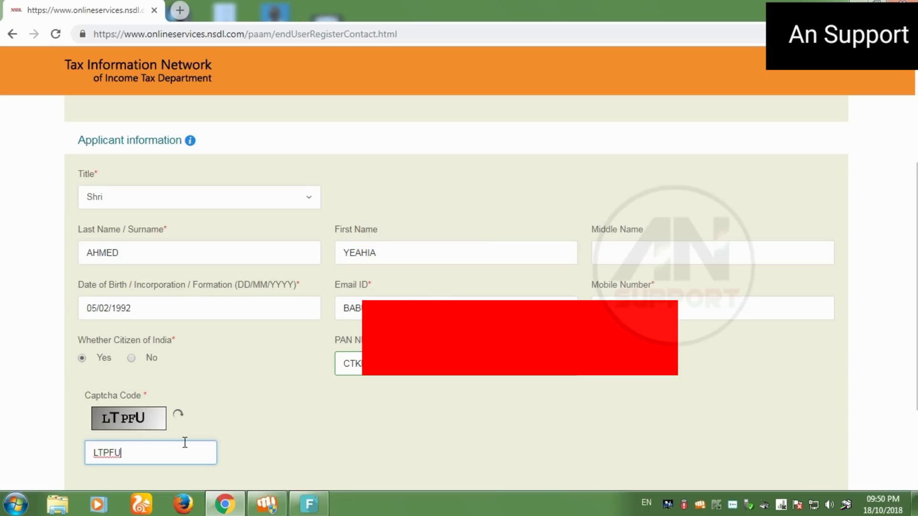
scroll(184, 440, down, 2)
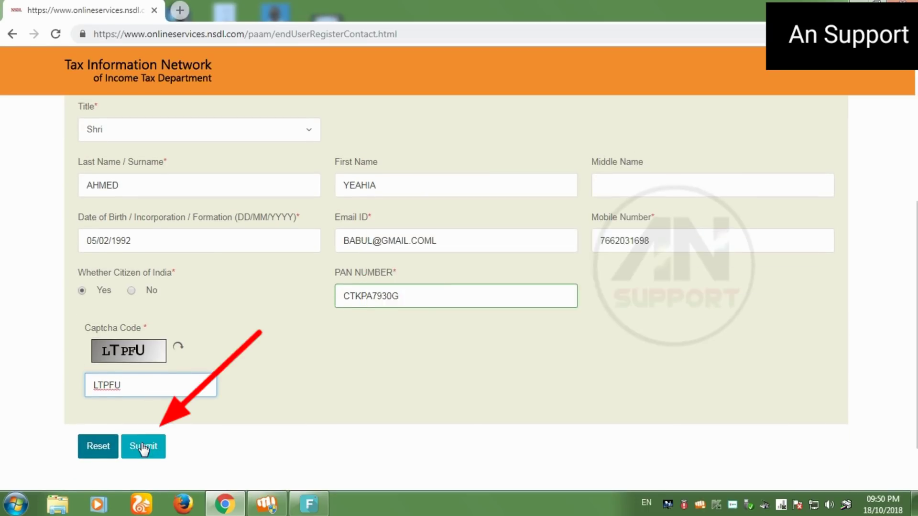
click(142, 446)
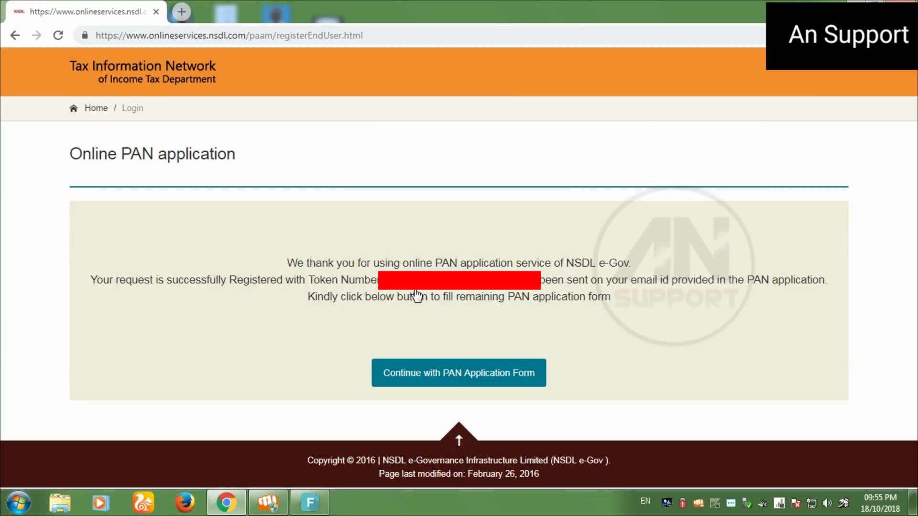
- Copy the registered token number and continue to the PAN Application Form
drag(384, 279, 440, 296)
right_click(398, 279)
click(415, 288)
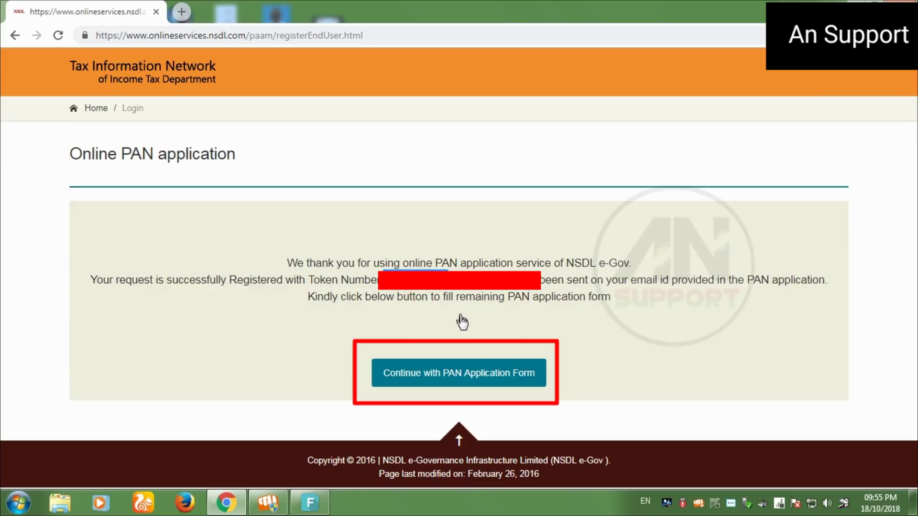
click(479, 381)
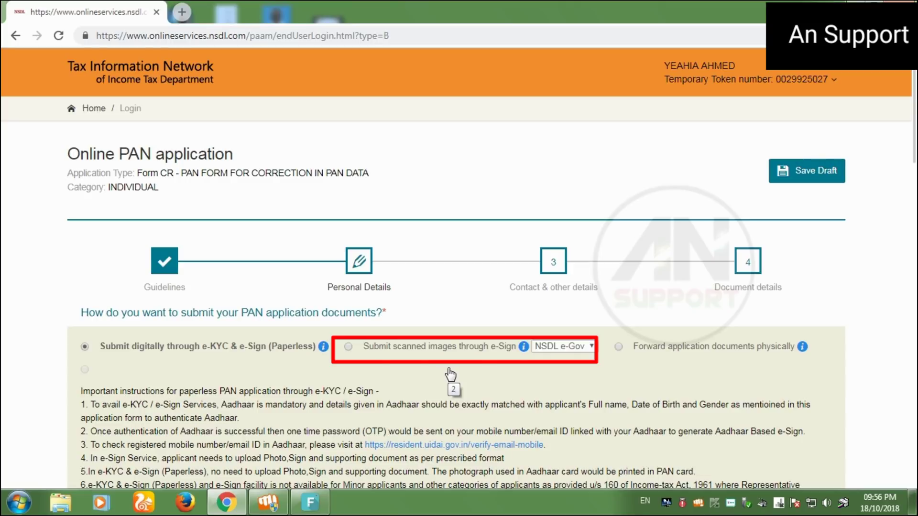
- Select Submit digitally through e-KYC & e-Sign (Paperless) and tick the Aadhaar Number checkbox
scroll(334, 311, down, 1)
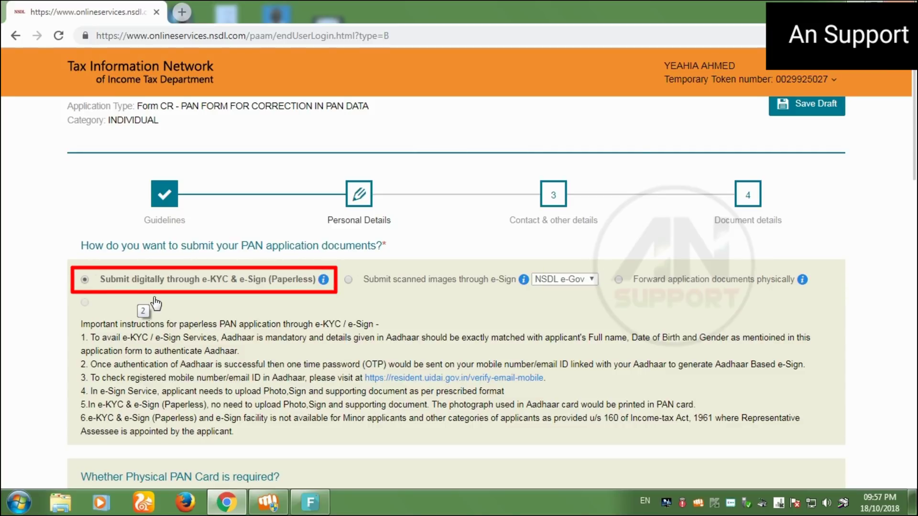
scroll(155, 303, down, 1)
click(614, 107)
scroll(456, 297, down, 2)
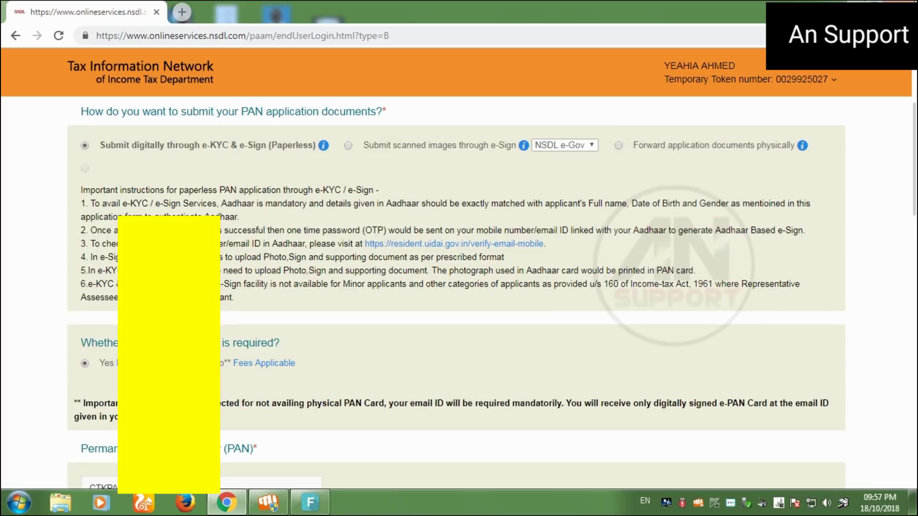
scroll(457, 293, down, 4)
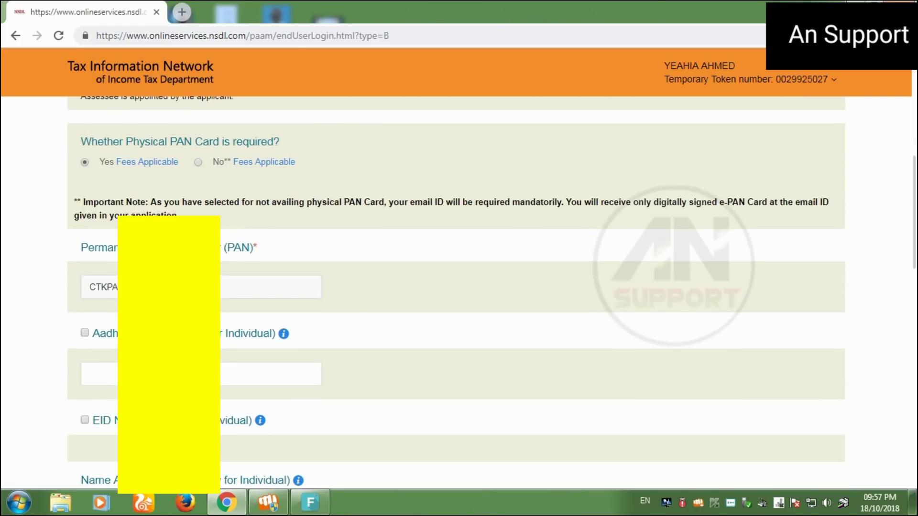
scroll(457, 287, down, 3)
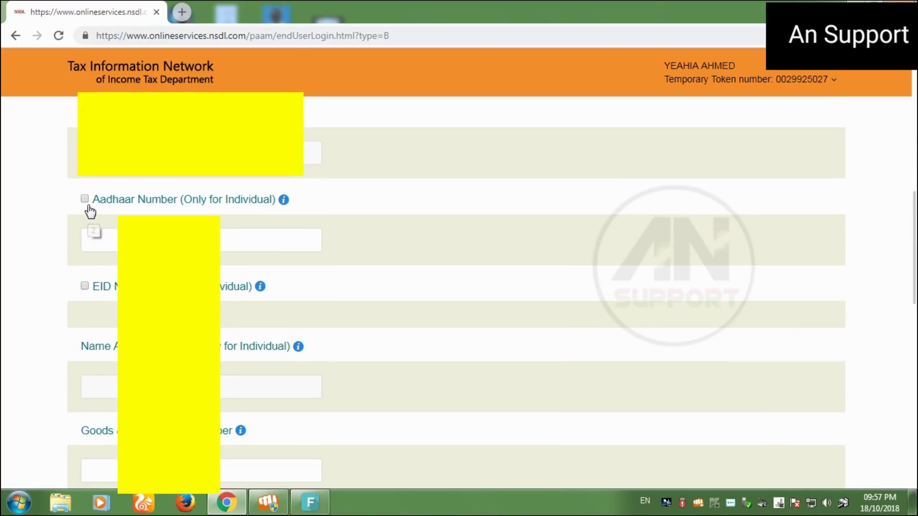
click(84, 198)
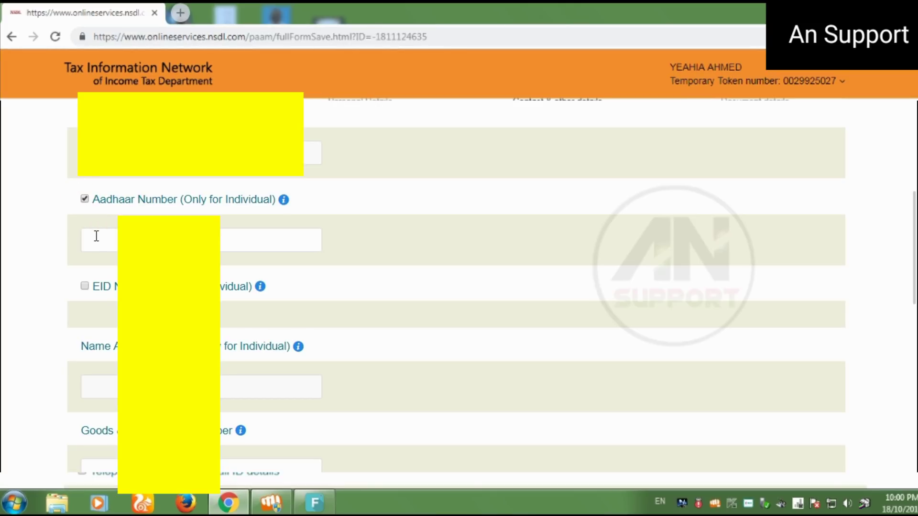
- Type the applicant's Aadhaar number, then scroll down to the pre-filled Full Name section
click(96, 236)
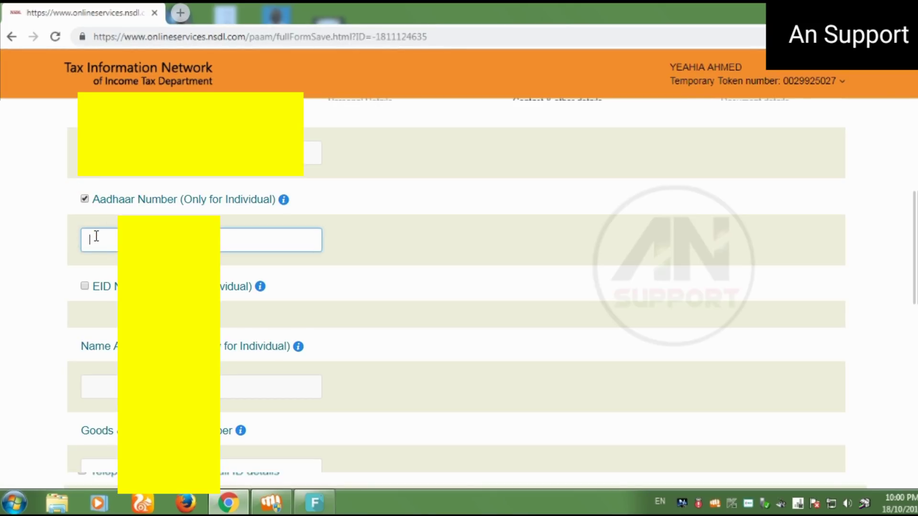
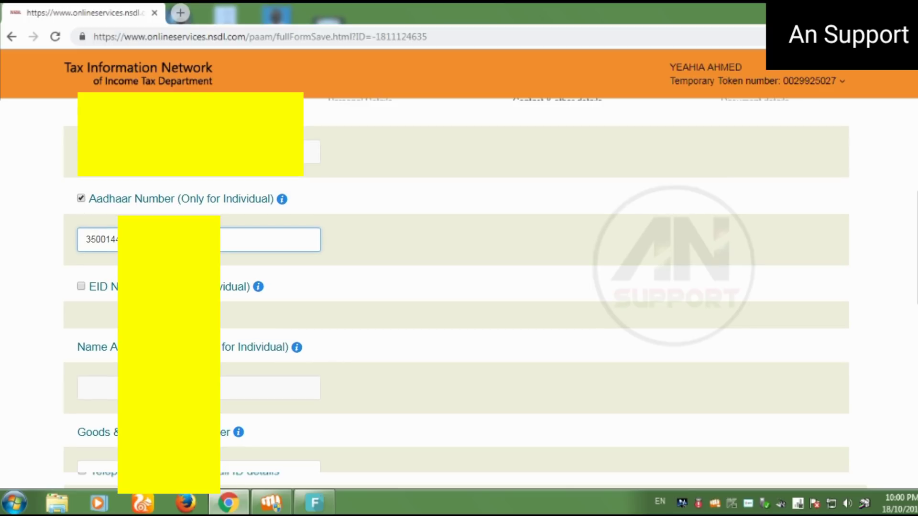
scroll(155, 342, down, 1)
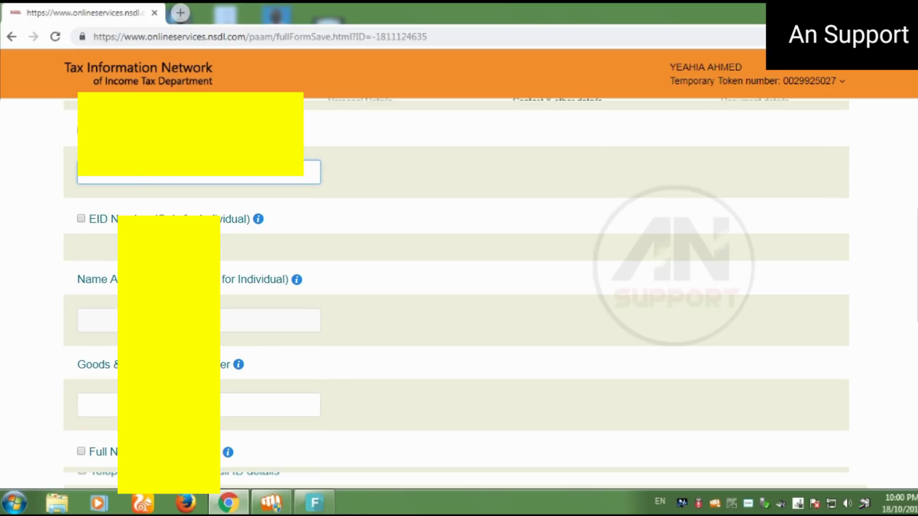
scroll(155, 339, down, 1)
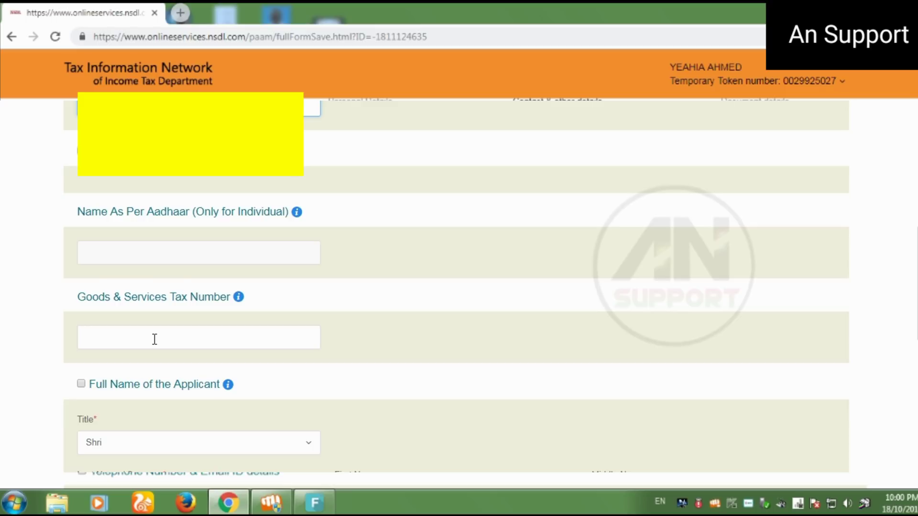
scroll(154, 340, down, 1)
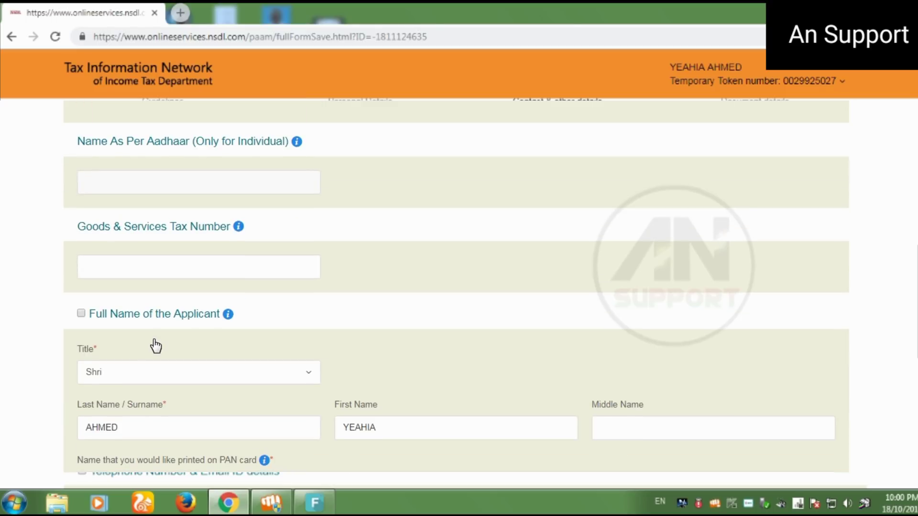
scroll(155, 343, down, 1)
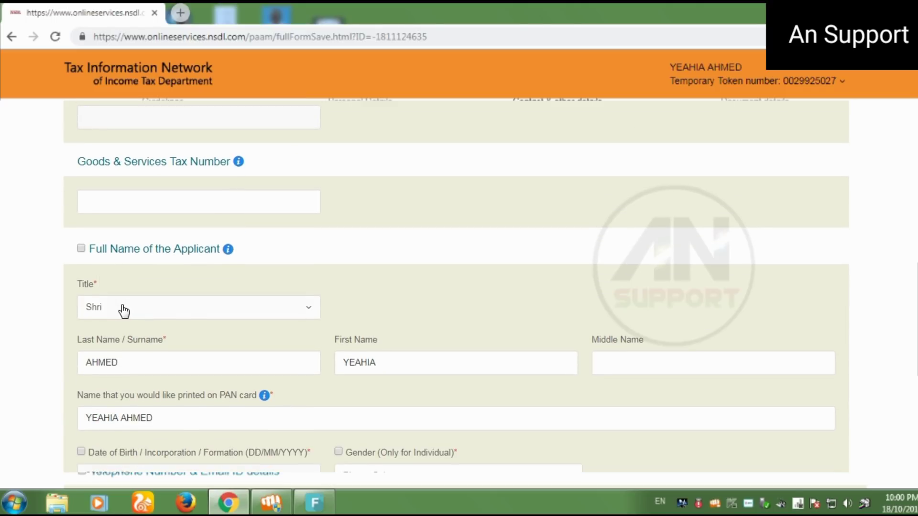
scroll(124, 311, down, 2)
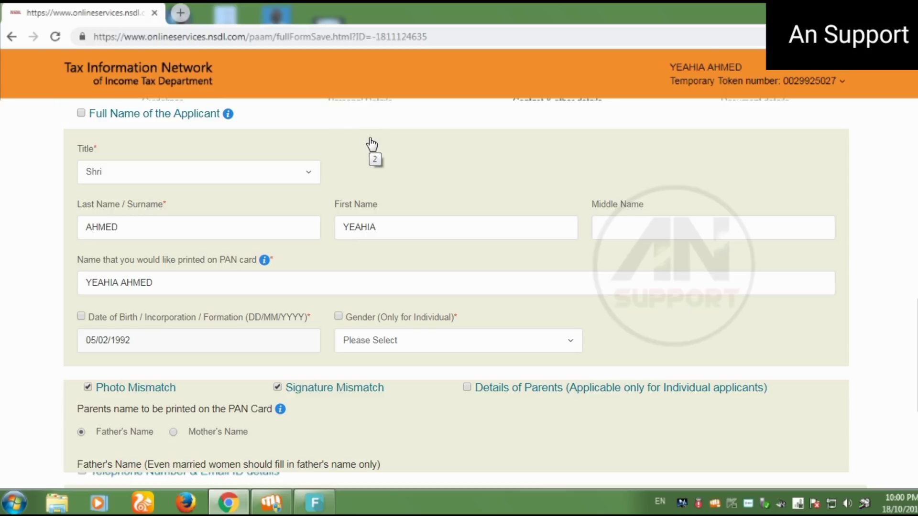
- Tick Full Name for correction, check the pre-filled surname, then untick it again
click(82, 116)
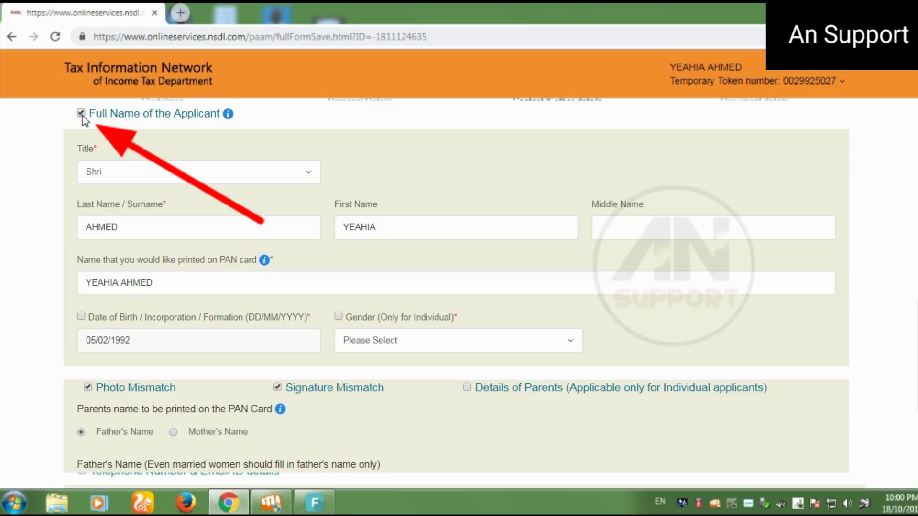
click(138, 225)
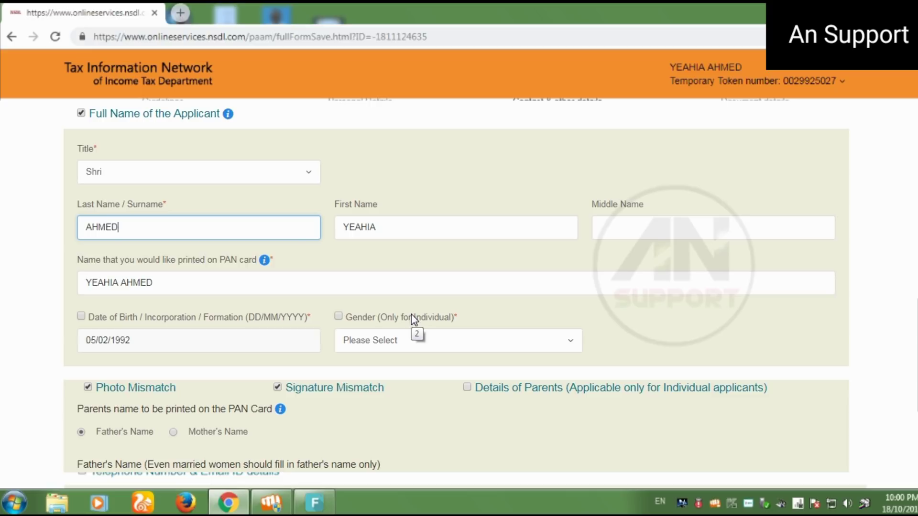
click(82, 112)
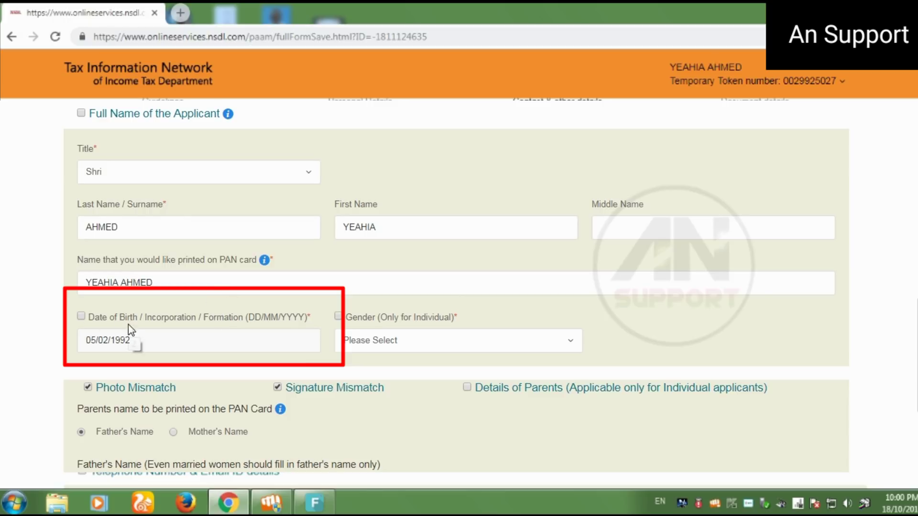
- Tick Date of Birth and Gender for correction, with Gender set to Male
click(80, 316)
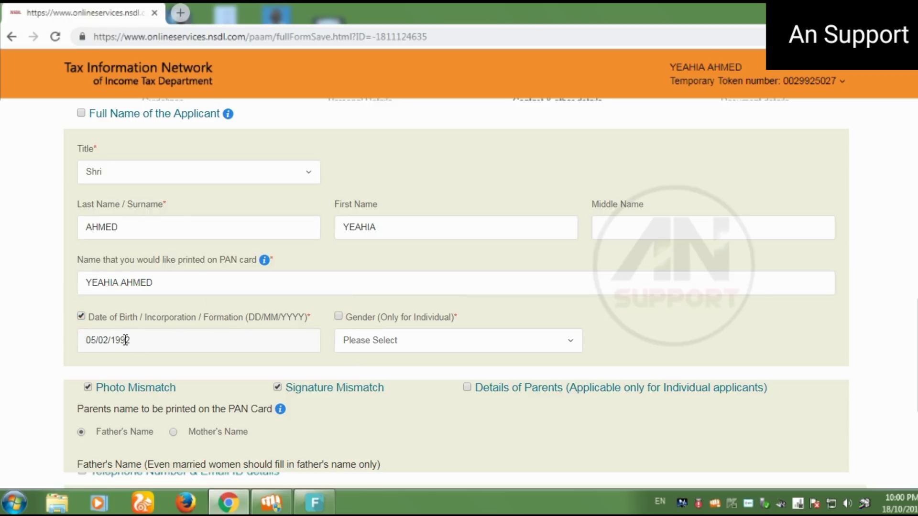
click(339, 317)
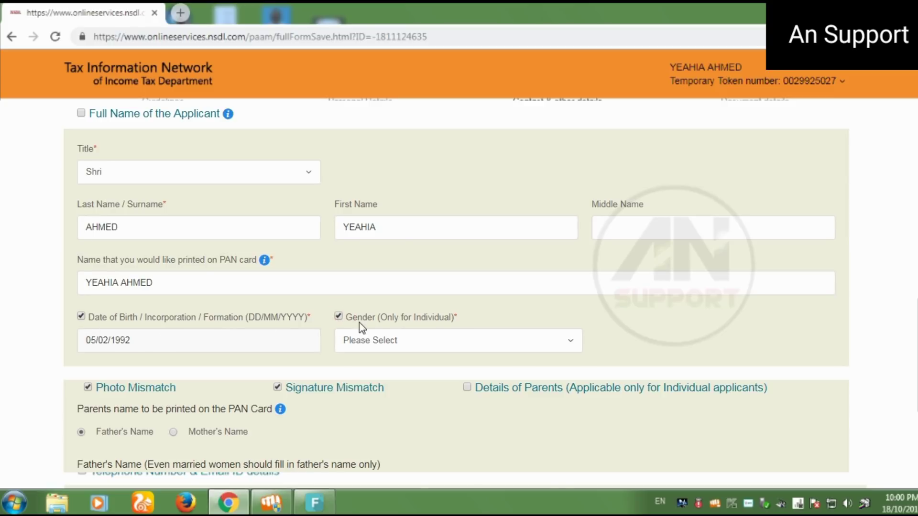
click(377, 341)
click(360, 392)
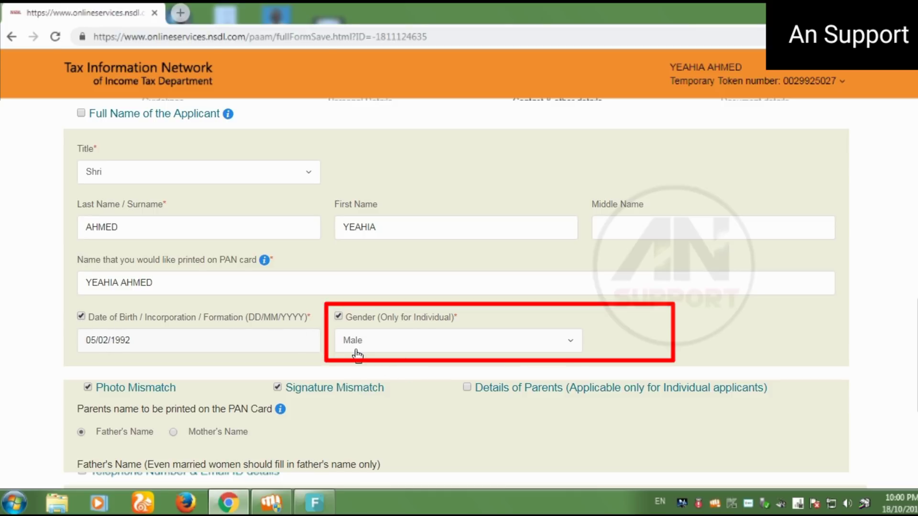
scroll(359, 363, down, 1)
scroll(357, 356, down, 1)
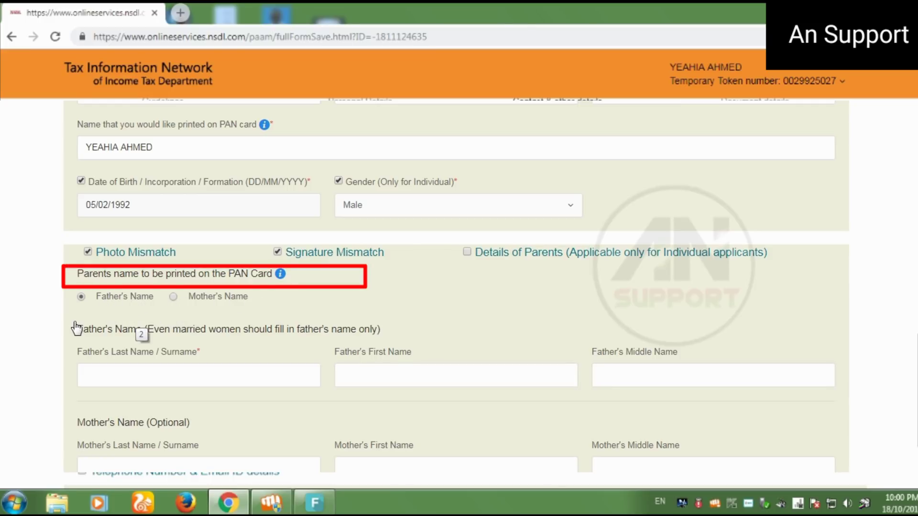
- Enter the father's surname and first name, then go to Contact & other details
click(129, 376)
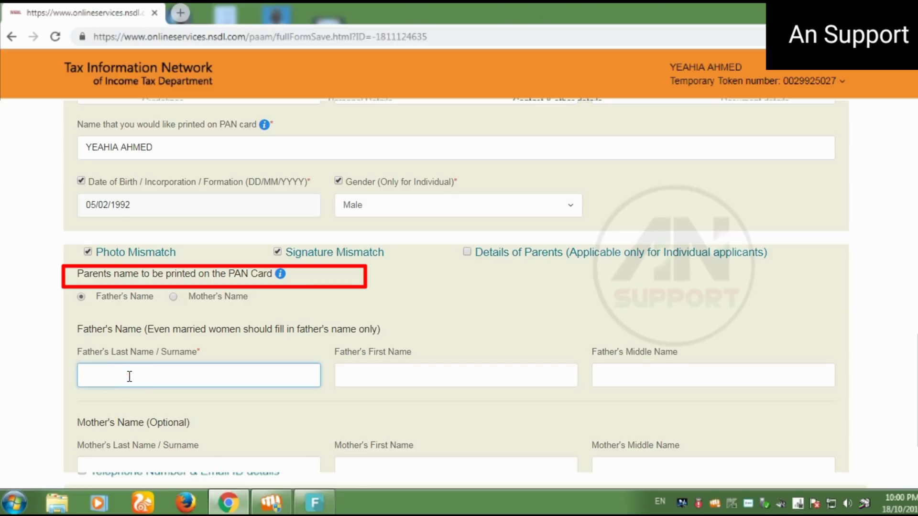
text(ABDUR)
key(BackSpace)
key(BackSpace)
key(BackSpace)
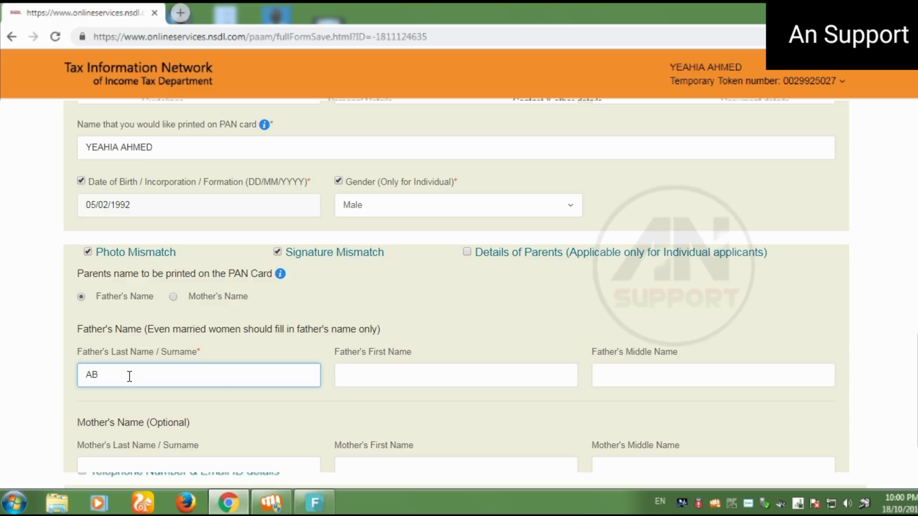
key(BackSpace)
key(BackSpace)
text(ROHIM)
click(352, 382)
text(R)
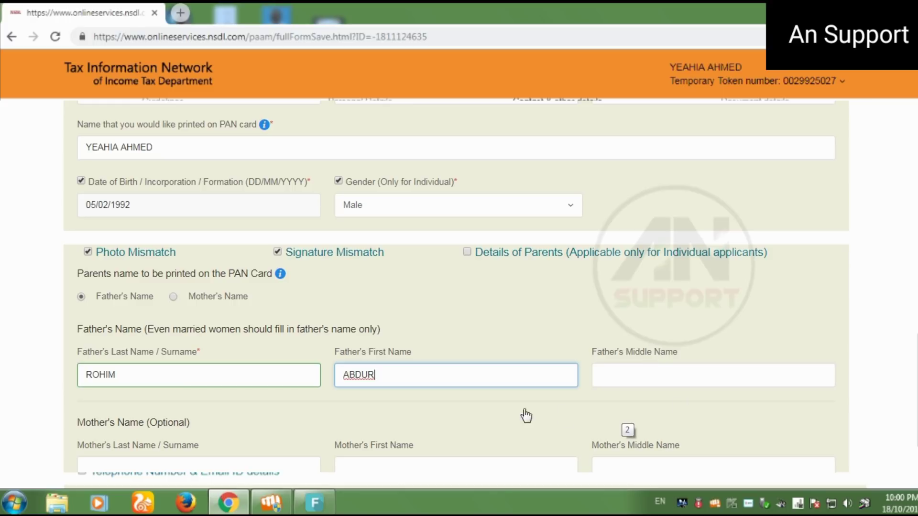
scroll(267, 412, down, 1)
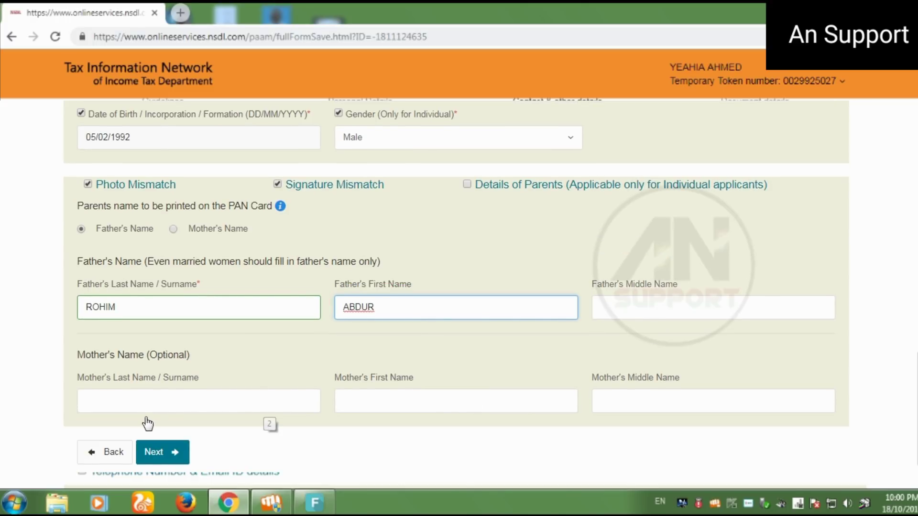
click(175, 453)
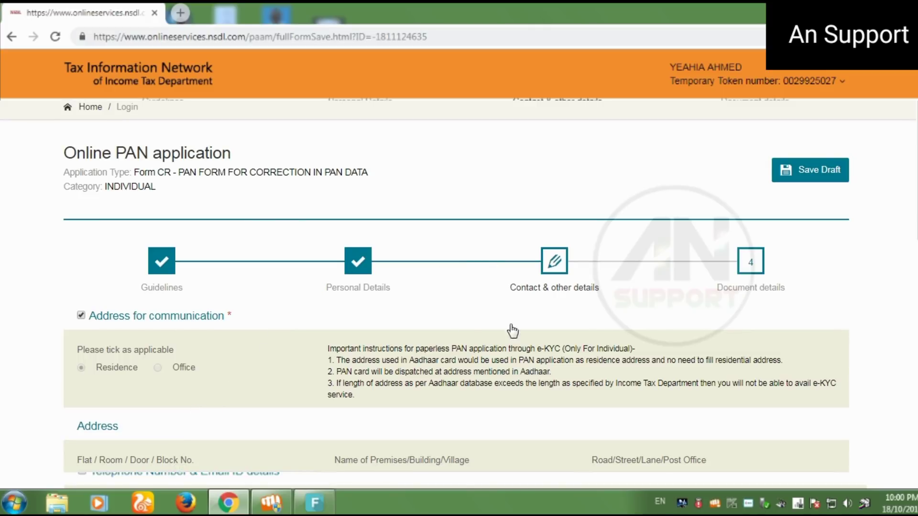
- Save the application as a draft before filling in contact details
click(808, 171)
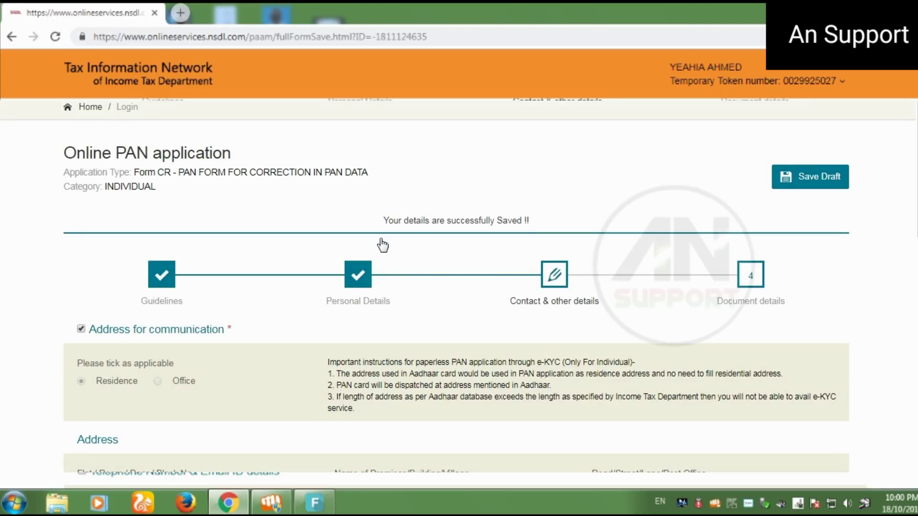
scroll(352, 323, down, 3)
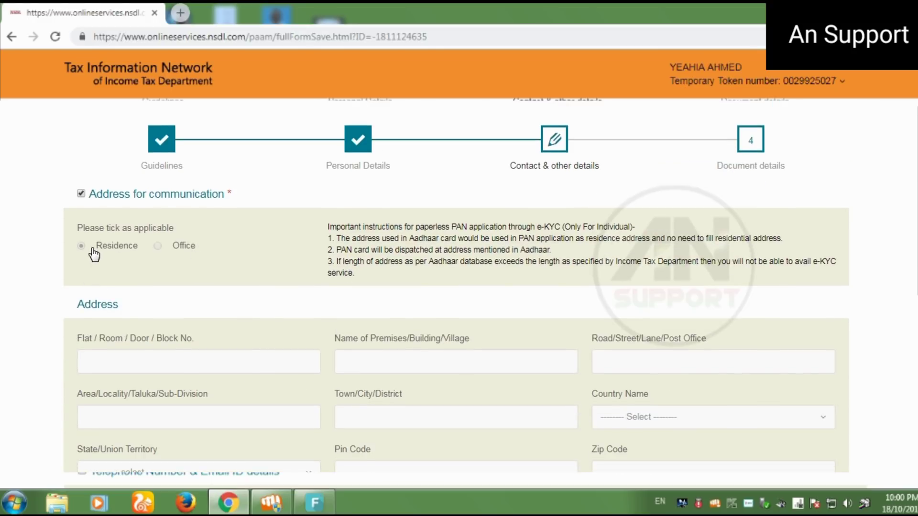
scroll(93, 258, down, 1)
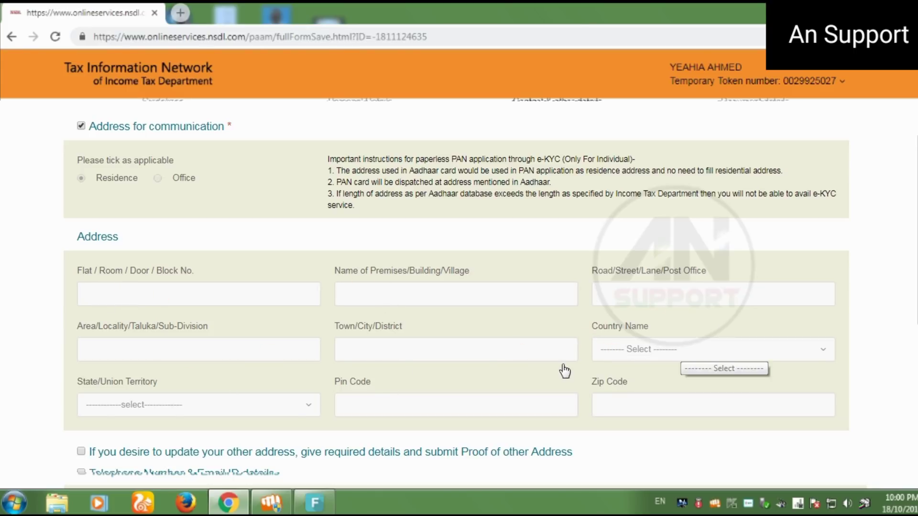
scroll(240, 368, down, 1)
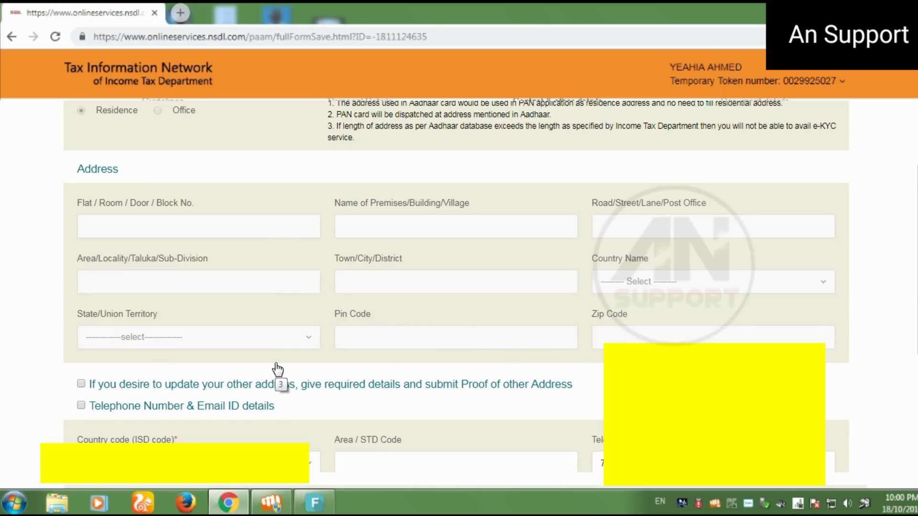
scroll(277, 380, down, 1)
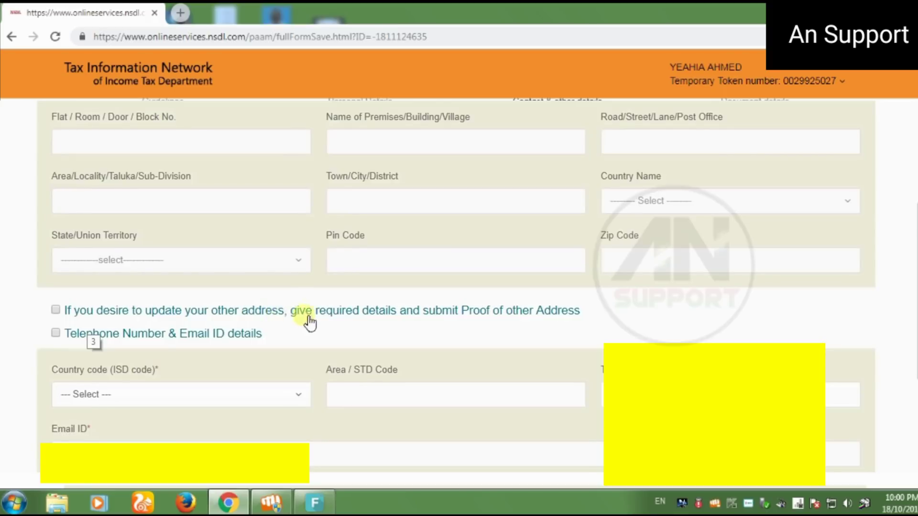
scroll(237, 324, down, 1)
- Set the telephone country code (ISD) to INDIA (91) and proceed to Document details
click(247, 325)
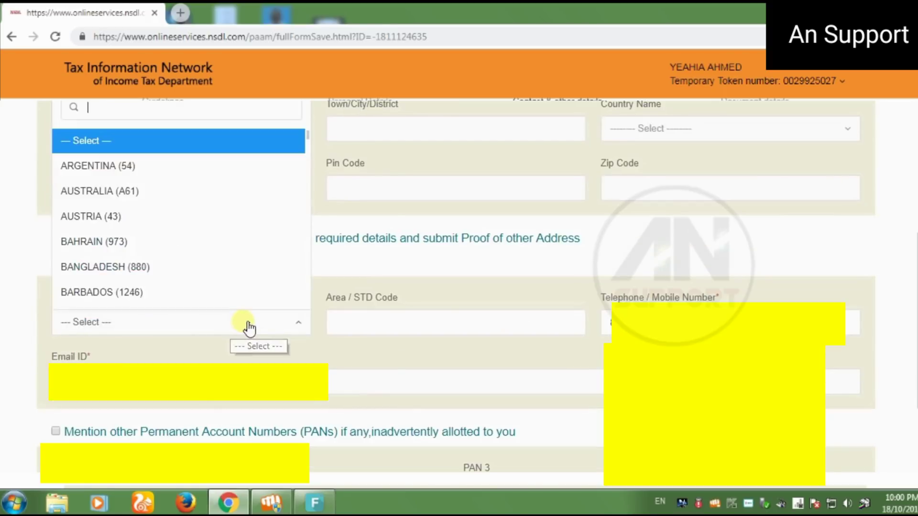
text(i)
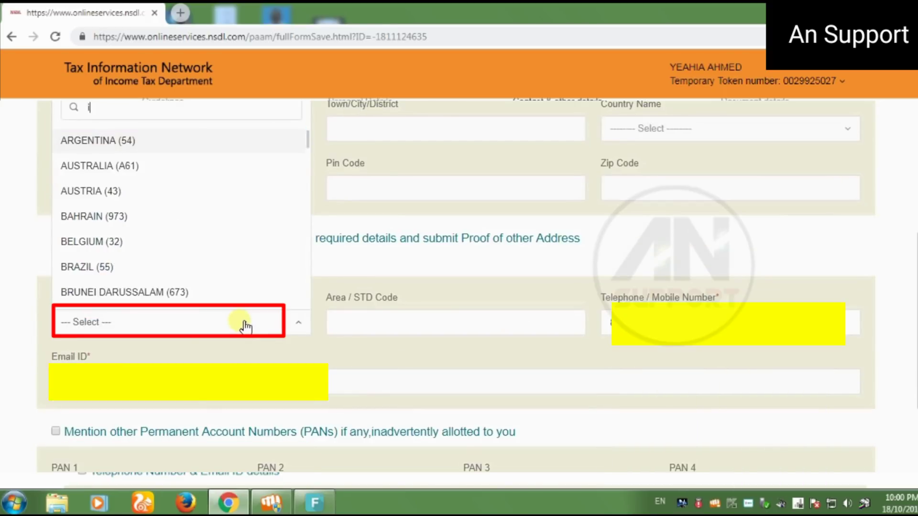
text(ndia)
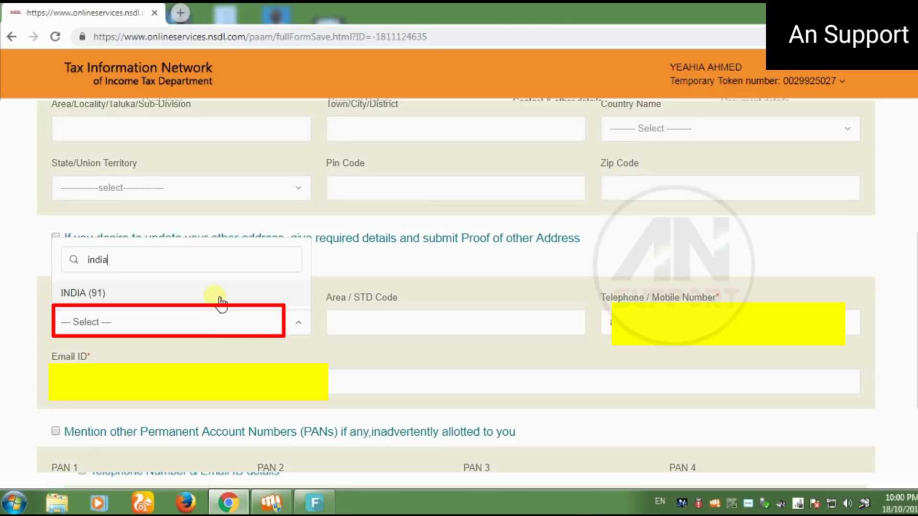
click(213, 300)
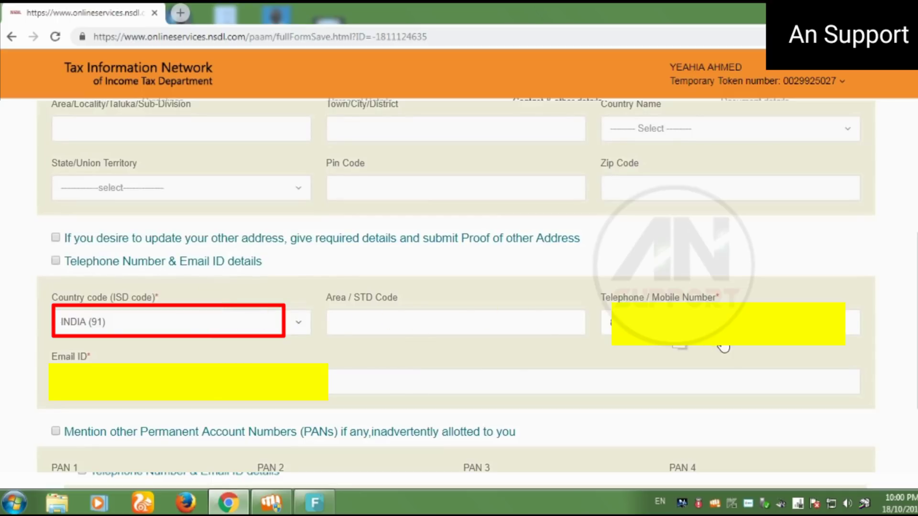
scroll(160, 410, down, 1)
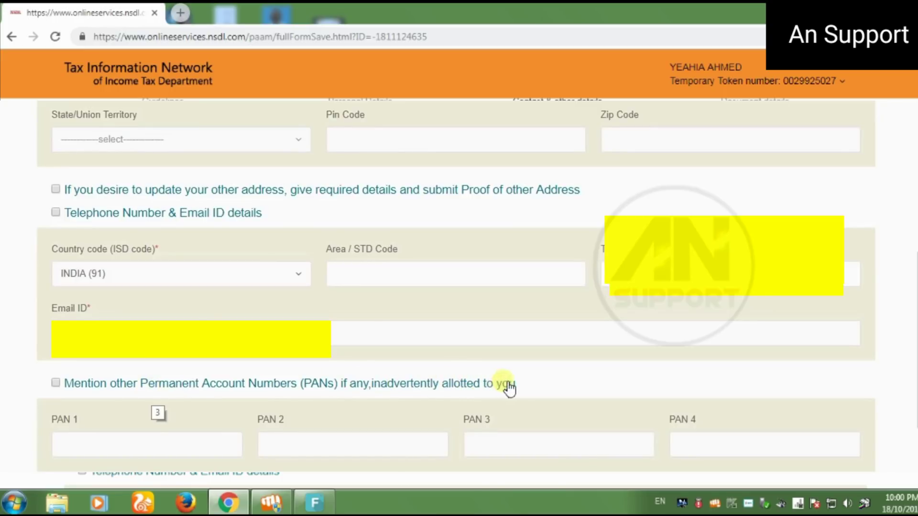
scroll(511, 387, down, 3)
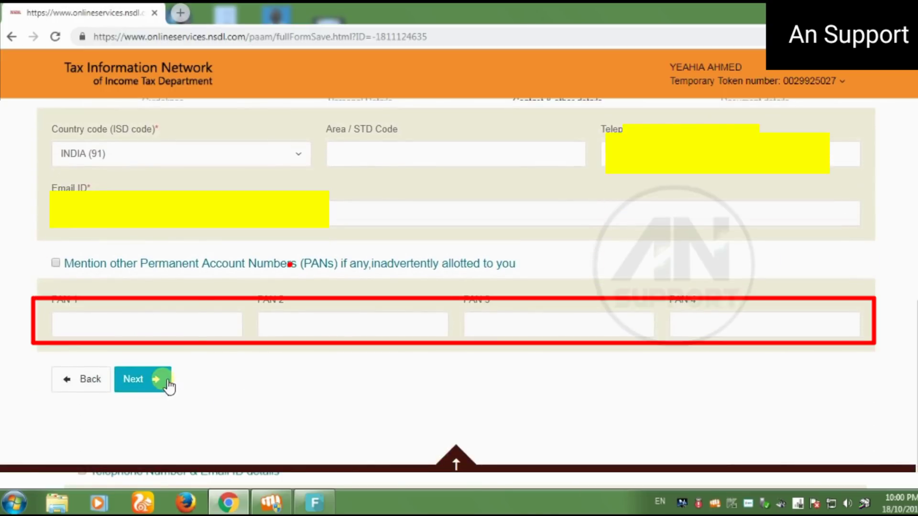
click(147, 377)
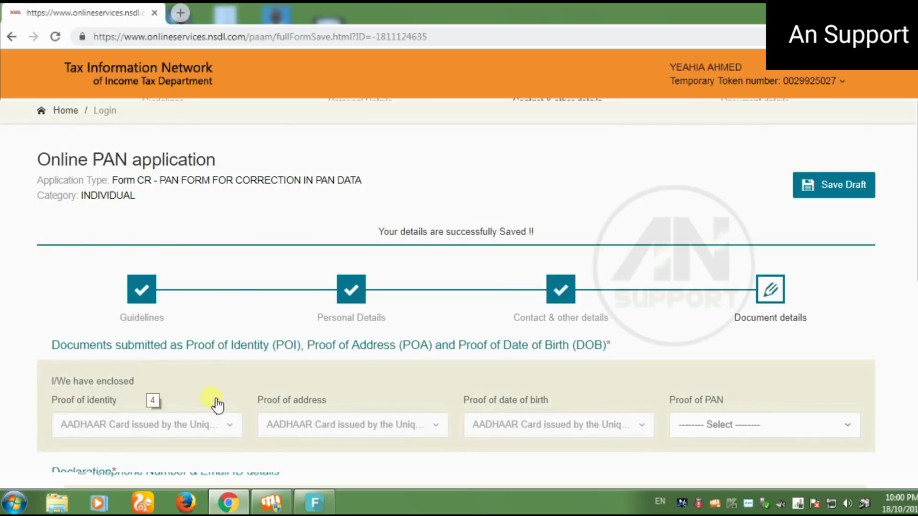
- Choose Copy of Pan Card as proof of PAN and enter the applicant's name in the declaration
scroll(218, 401, down, 1)
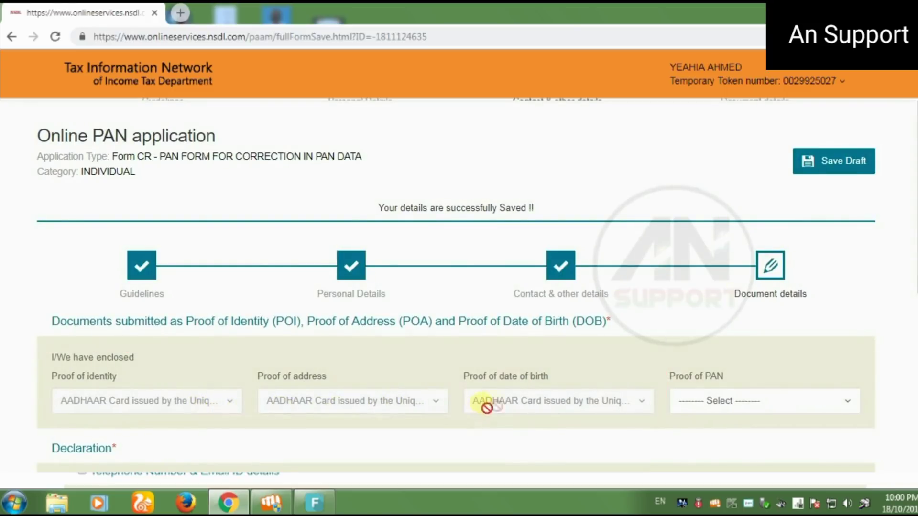
click(813, 403)
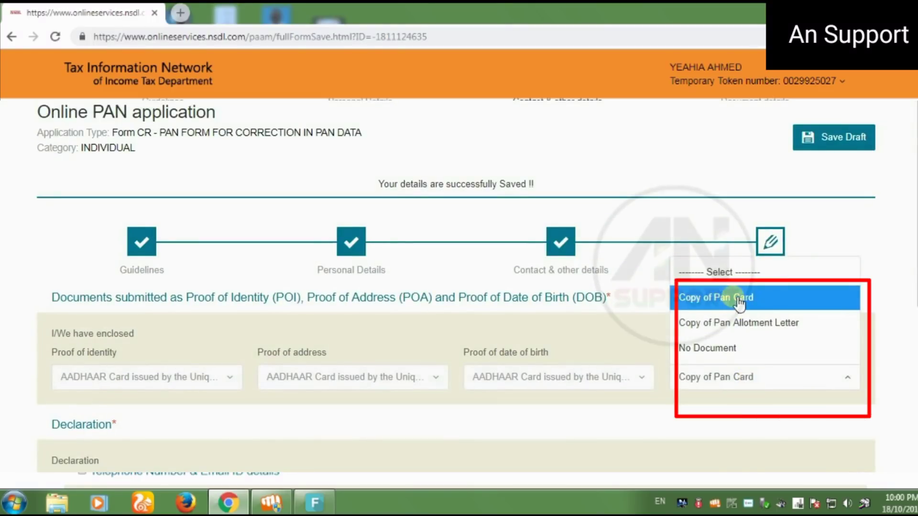
click(747, 301)
scroll(196, 365, down, 4)
click(176, 319)
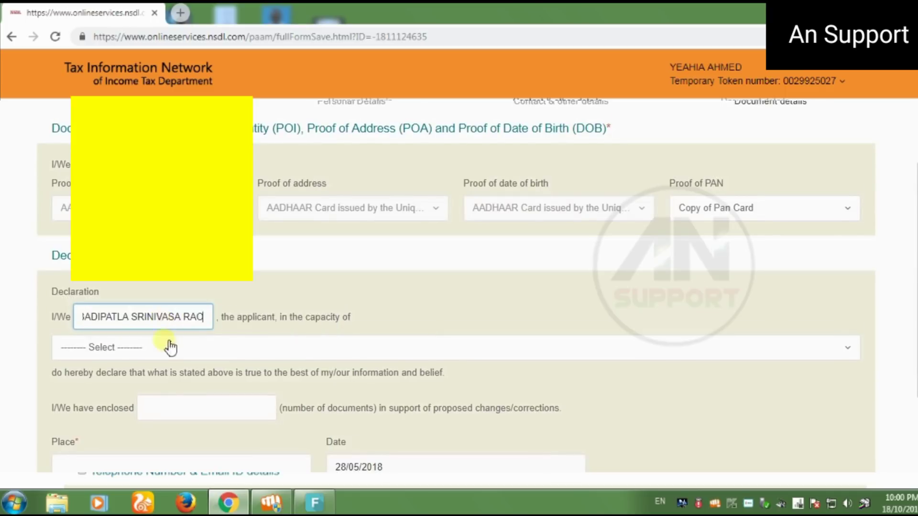
- Declare as Himself/Herself with 1 enclosed document, fill in the place, and submit
scroll(170, 344, down, 1)
click(188, 286)
scroll(162, 330, up, 1)
scroll(168, 319, down, 1)
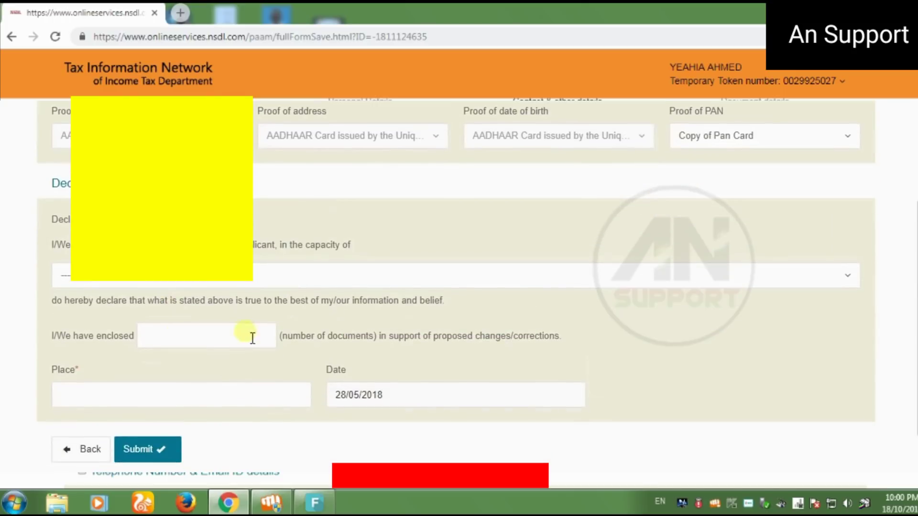
click(187, 285)
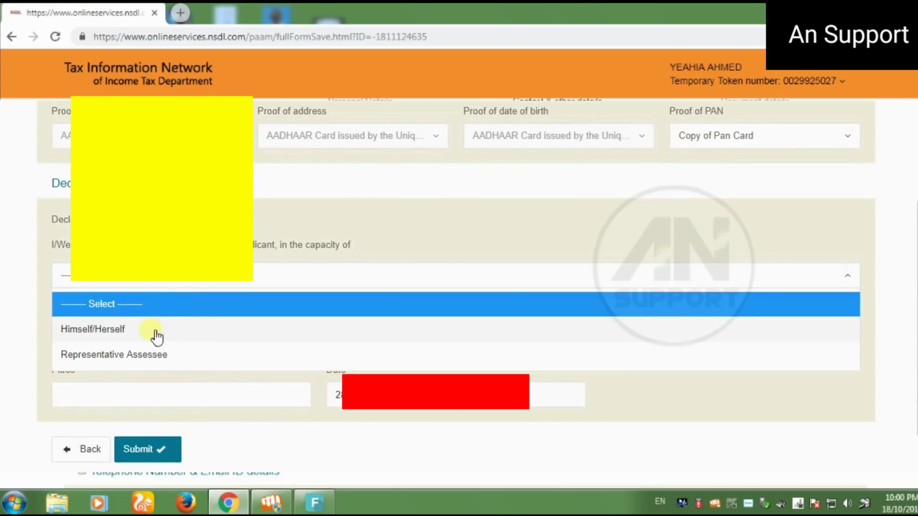
click(155, 333)
click(211, 343)
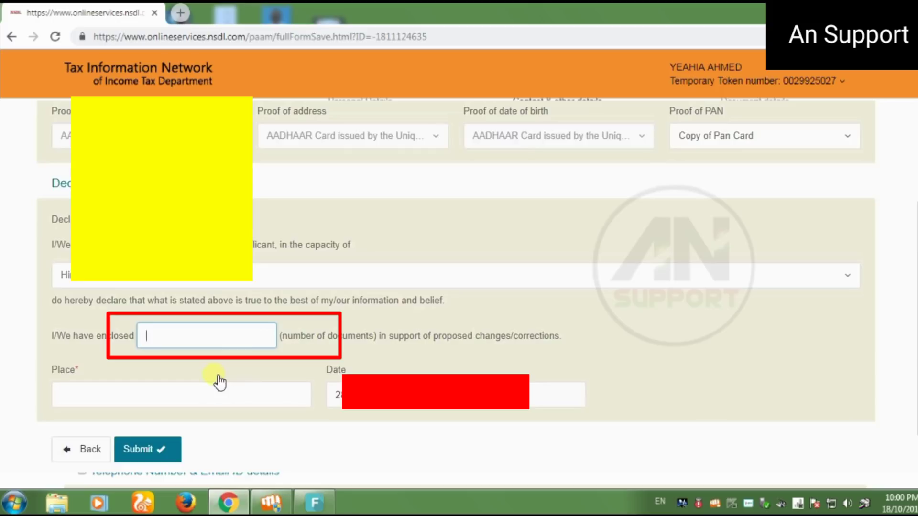
click(126, 395)
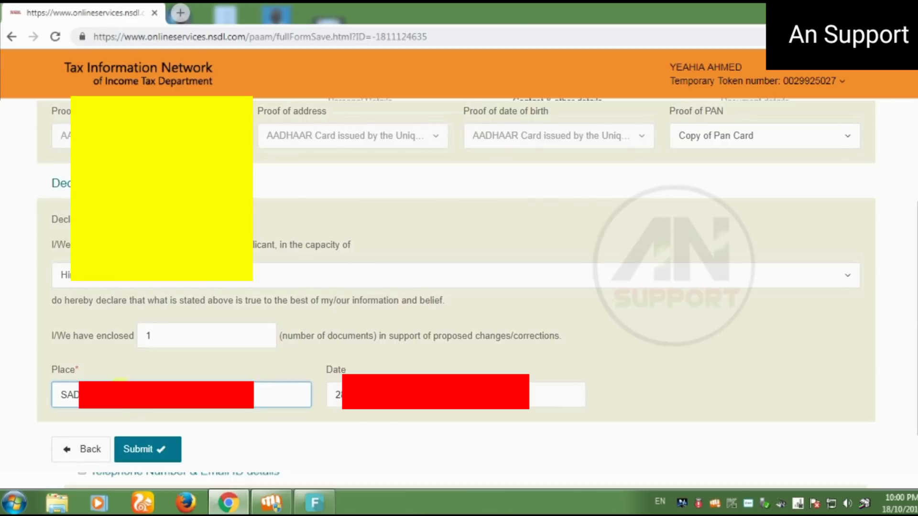
key(Tab)
scroll(378, 430, down, 1)
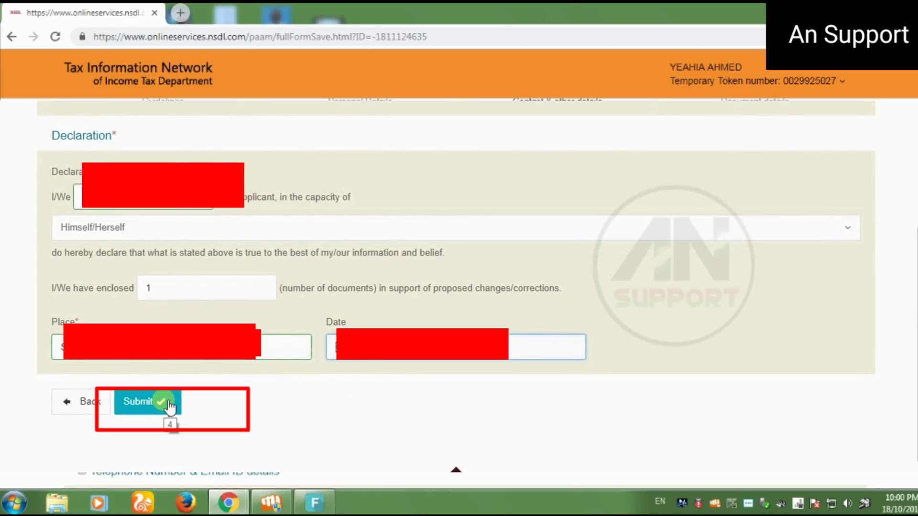
click(168, 403)
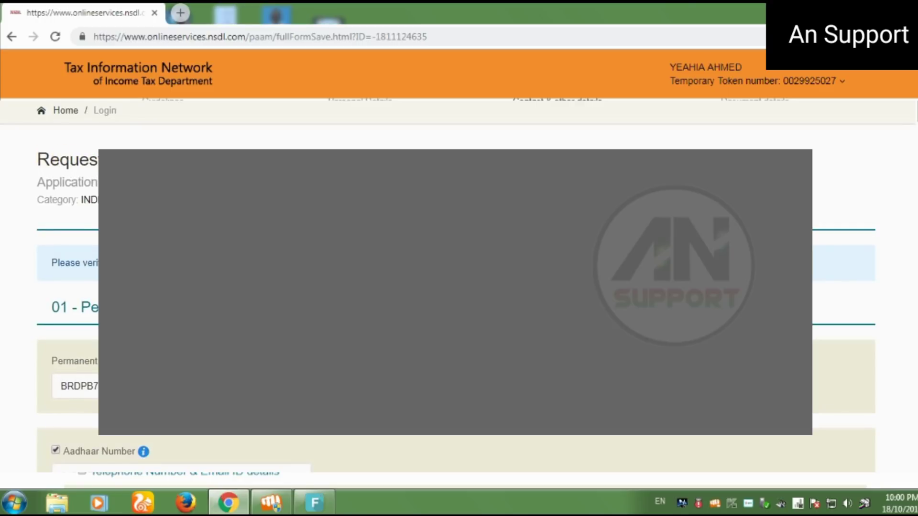
- Check the PAN, Aadhaar and name details in the preview, then proceed to the Form CR Payment page
scroll(96, 368, down, 3)
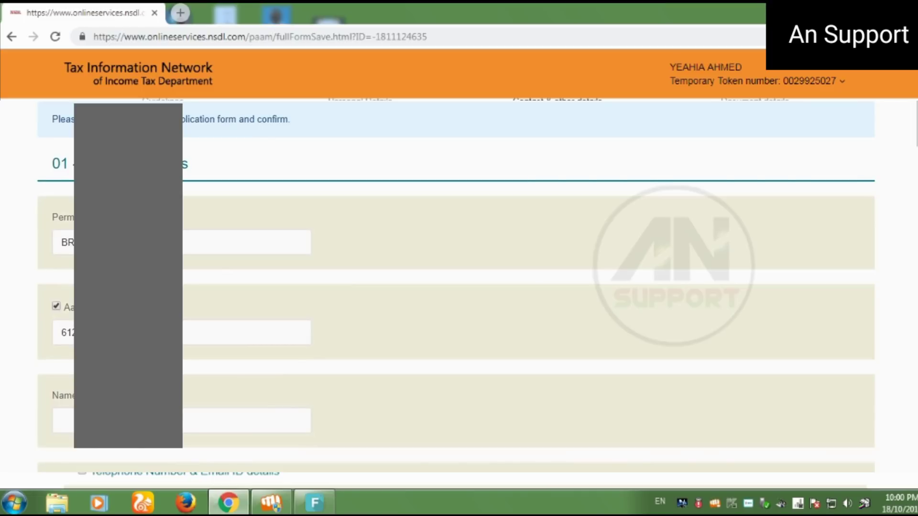
scroll(459, 287, down, 2)
click(246, 323)
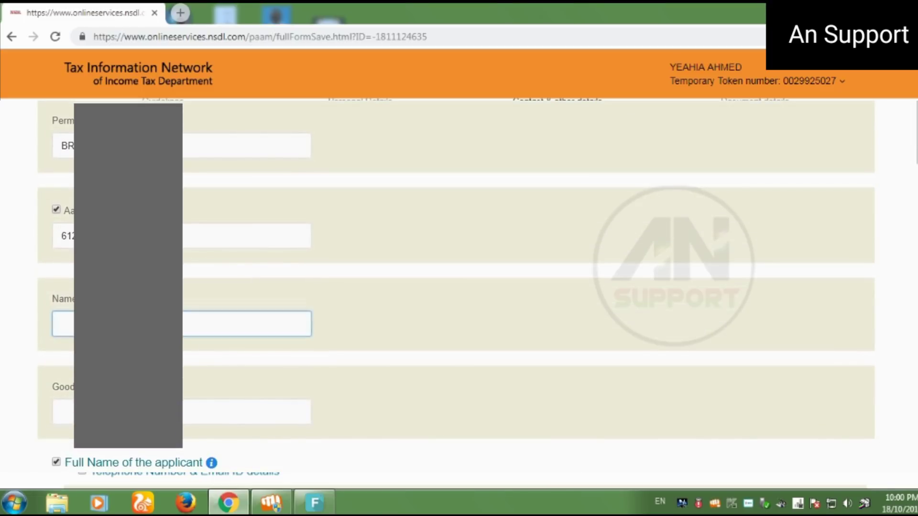
scroll(459, 287, down, 1)
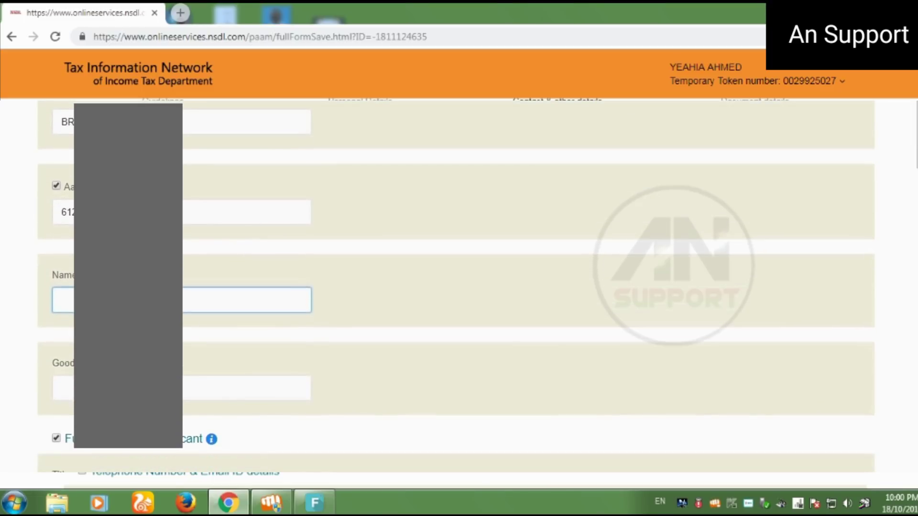
scroll(194, 320, down, 2)
click(191, 320)
scroll(191, 320, down, 2)
scroll(191, 320, down, 1)
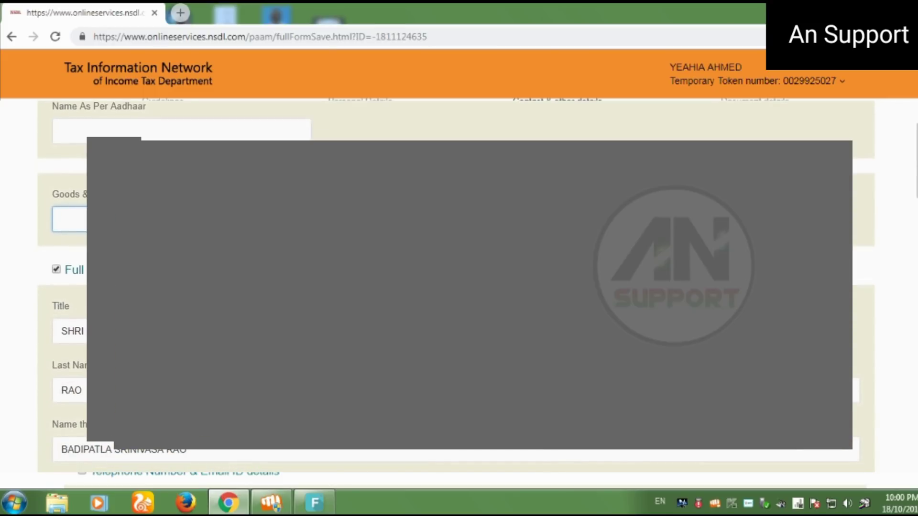
scroll(191, 320, down, 2)
scroll(456, 287, down, 3)
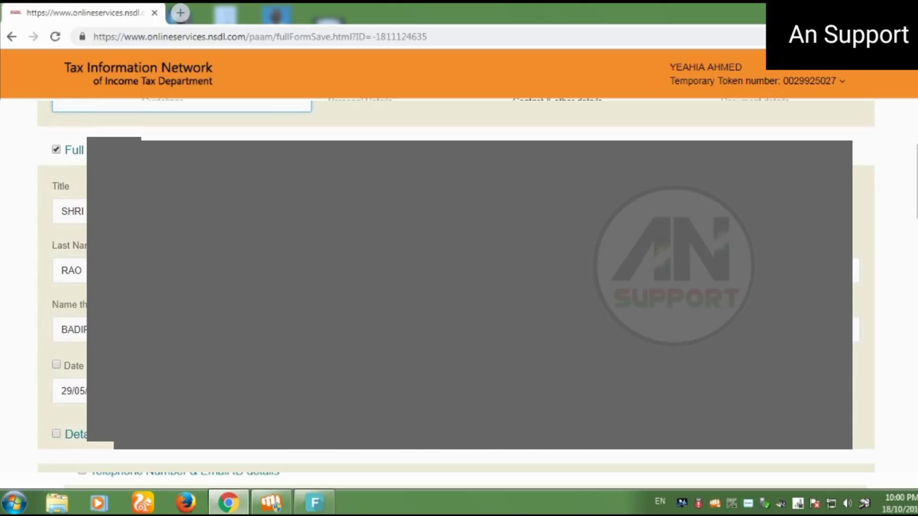
scroll(90, 279, down, 15)
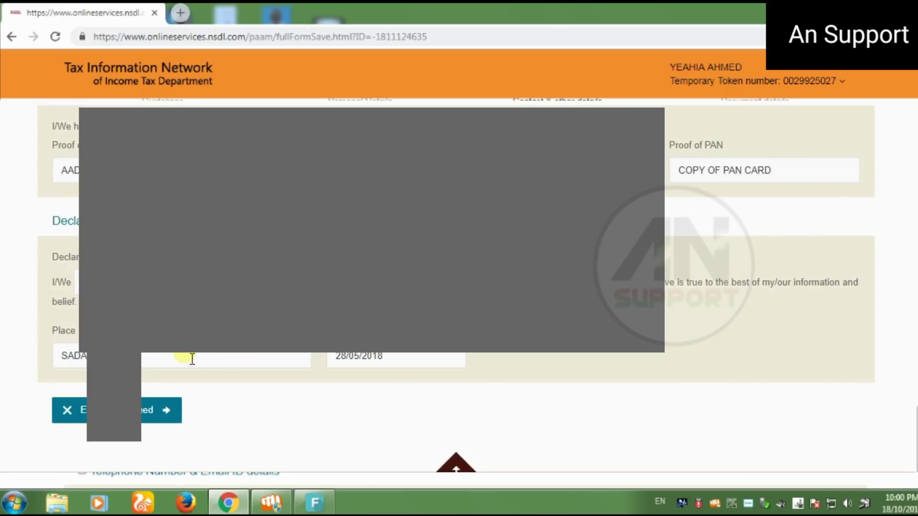
click(137, 411)
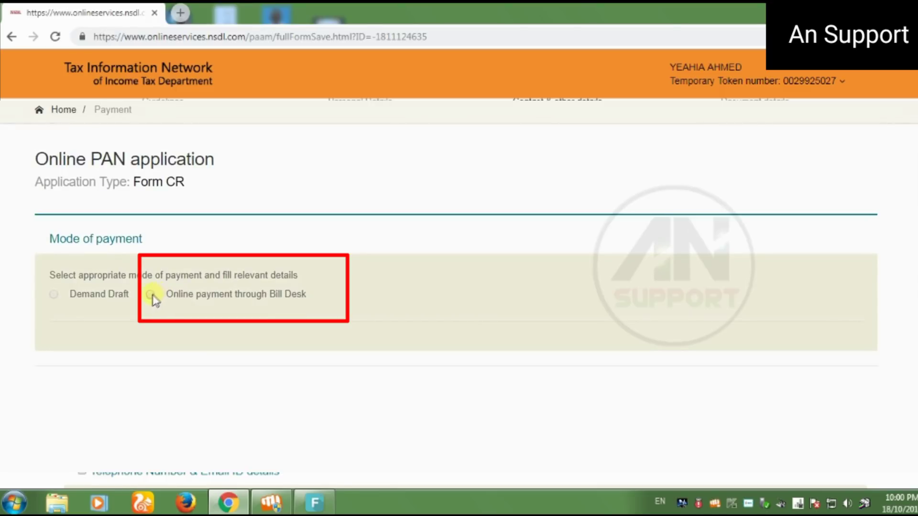
- Pay online through Bill Desk, accept the terms of service and proceed to the 115.90 fee confirmation
click(152, 294)
scroll(176, 335, down, 4)
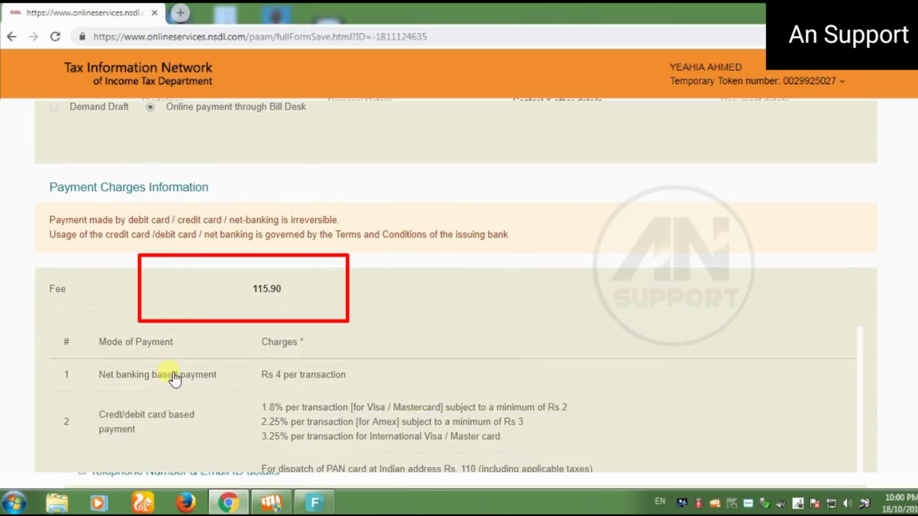
scroll(174, 377, down, 2)
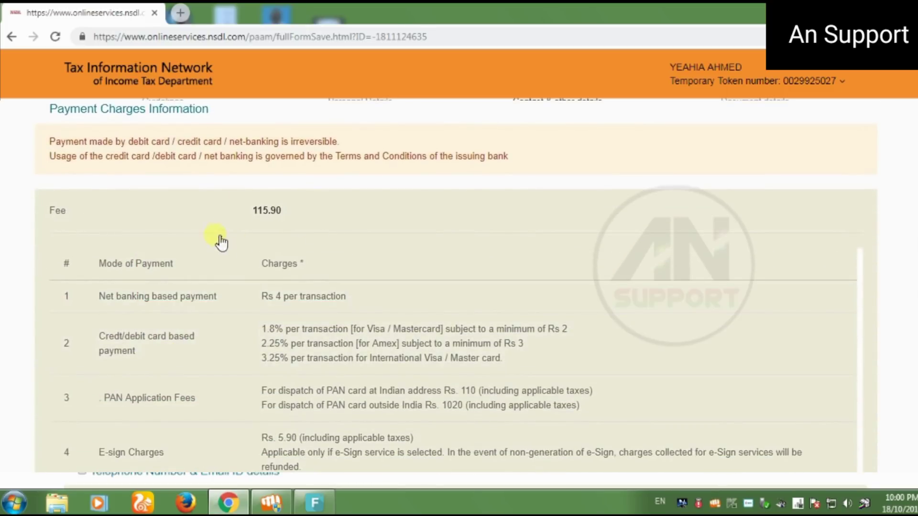
scroll(191, 230, down, 2)
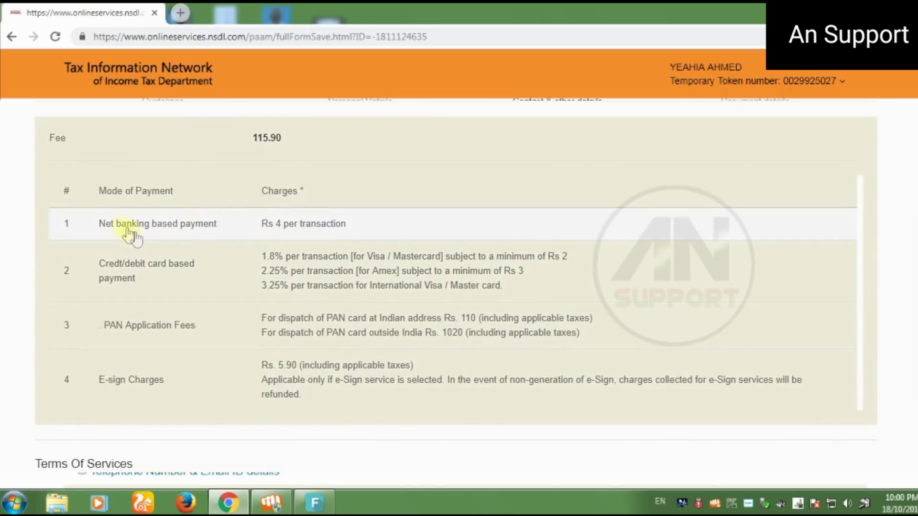
scroll(263, 265, down, 3)
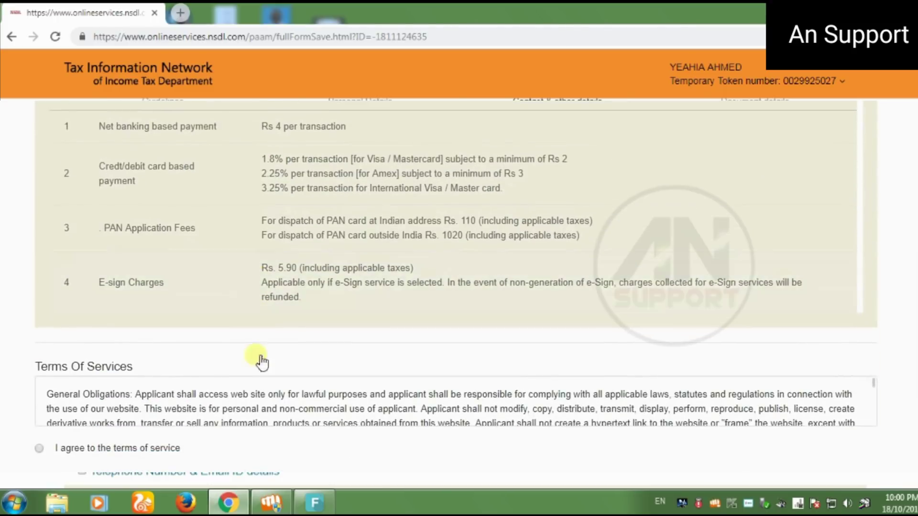
scroll(240, 381, down, 2)
click(40, 402)
click(80, 443)
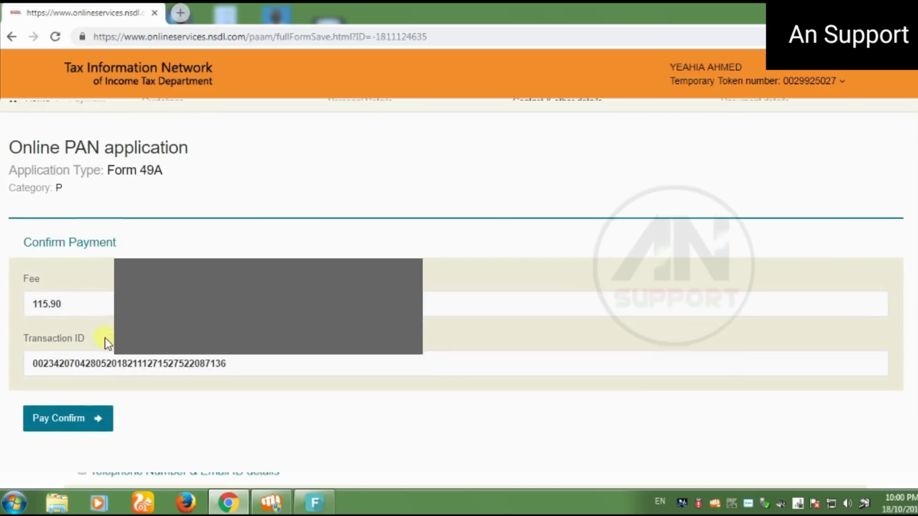
scroll(103, 339, down, 2)
- Confirm the ₹115.90 fee and choose State Bank of India under Internet Banking on BillDesk
click(88, 361)
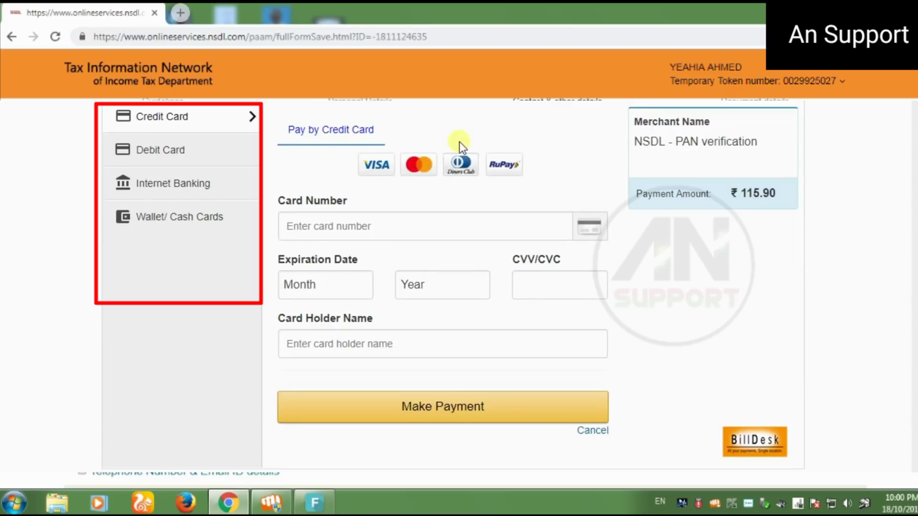
click(197, 196)
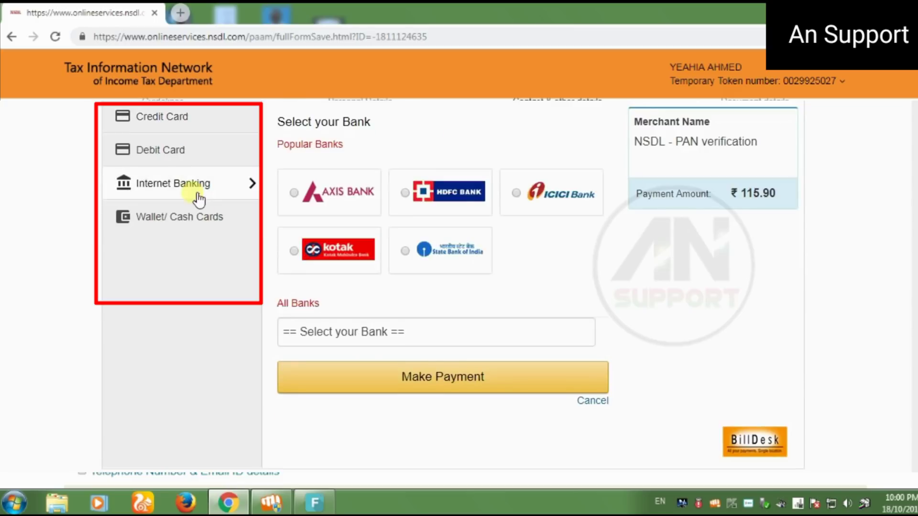
click(439, 249)
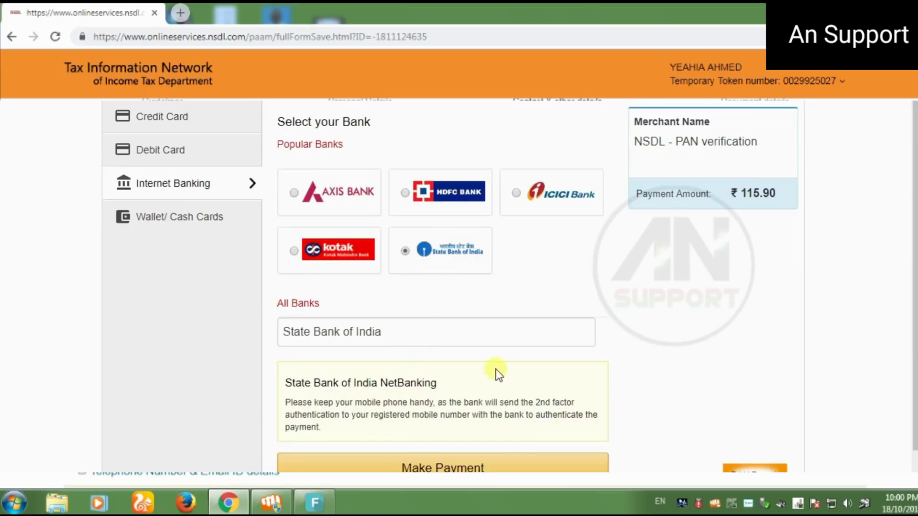
scroll(418, 348, down, 1)
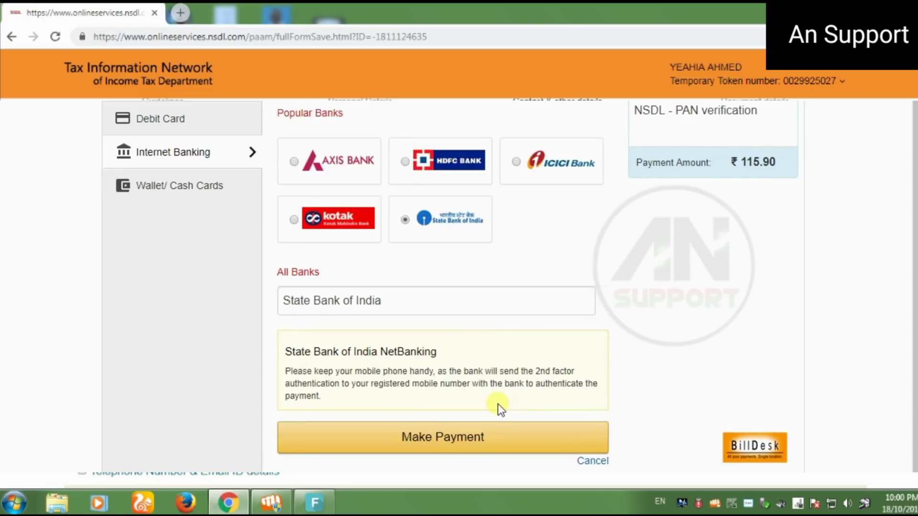
- Send the payment to SBI net banking and log in to OnlineSBI
click(502, 431)
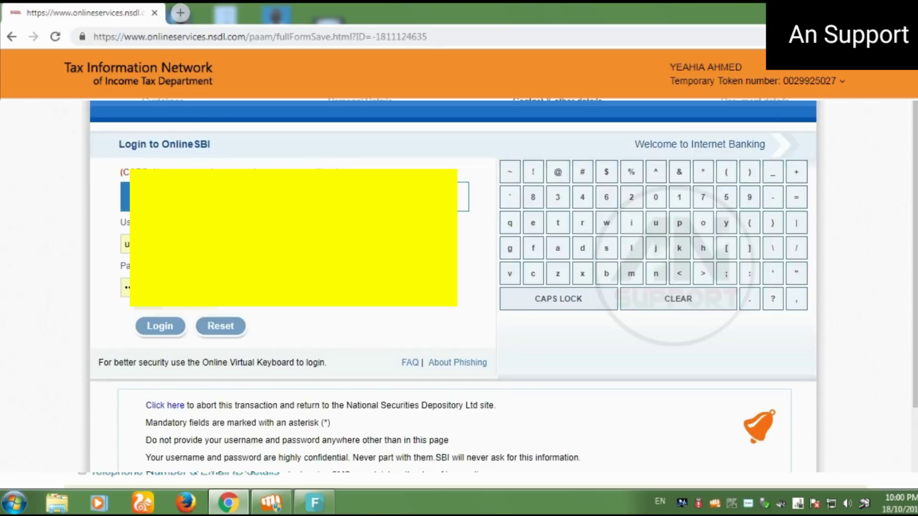
click(183, 327)
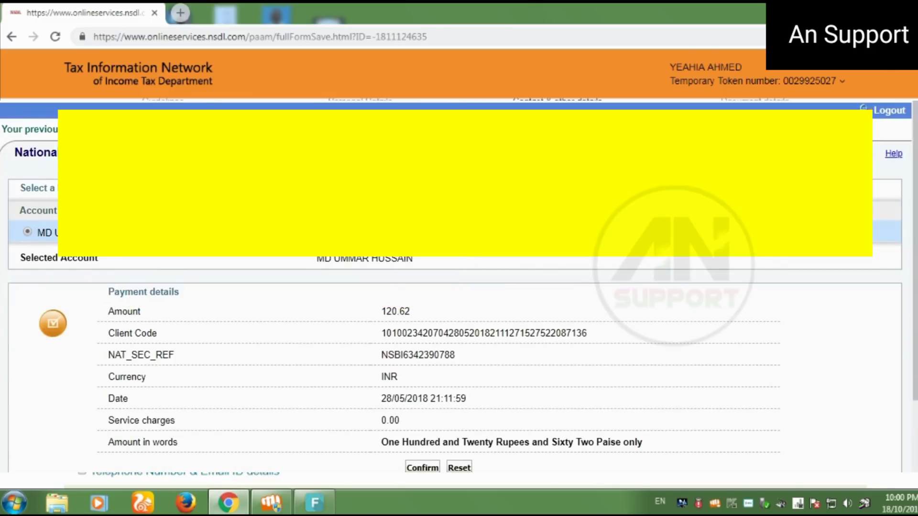
scroll(424, 377, down, 2)
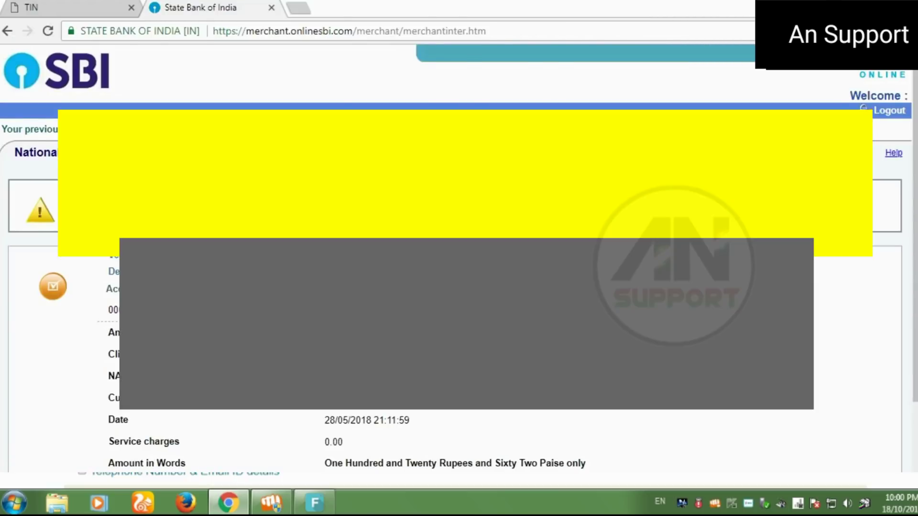
scroll(437, 434, down, 2)
- Confirm the NSDL debit, authorise it with the high security transaction password, and decline saving the password
click(427, 430)
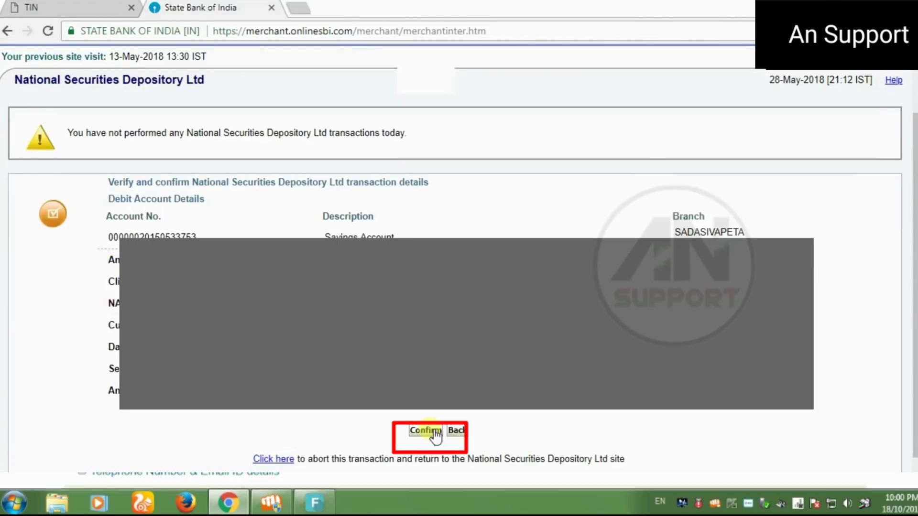
click(294, 216)
text(••••)
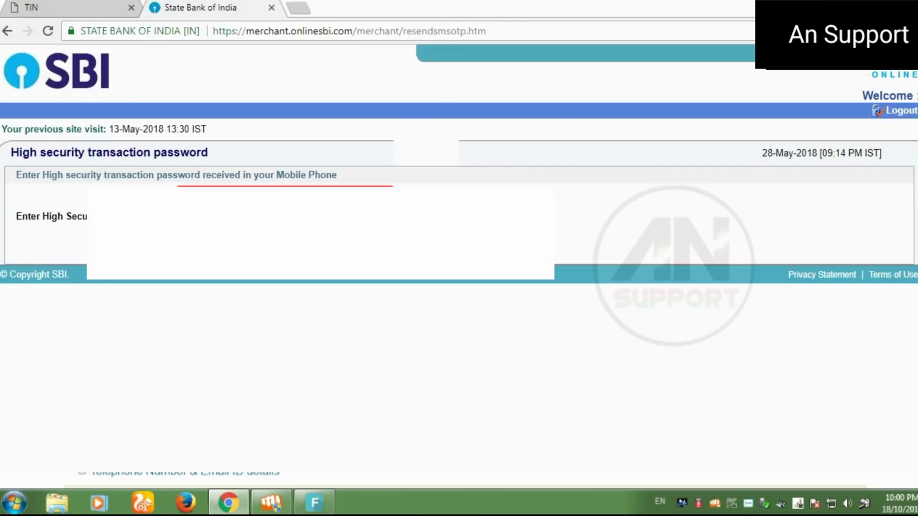
key(Return)
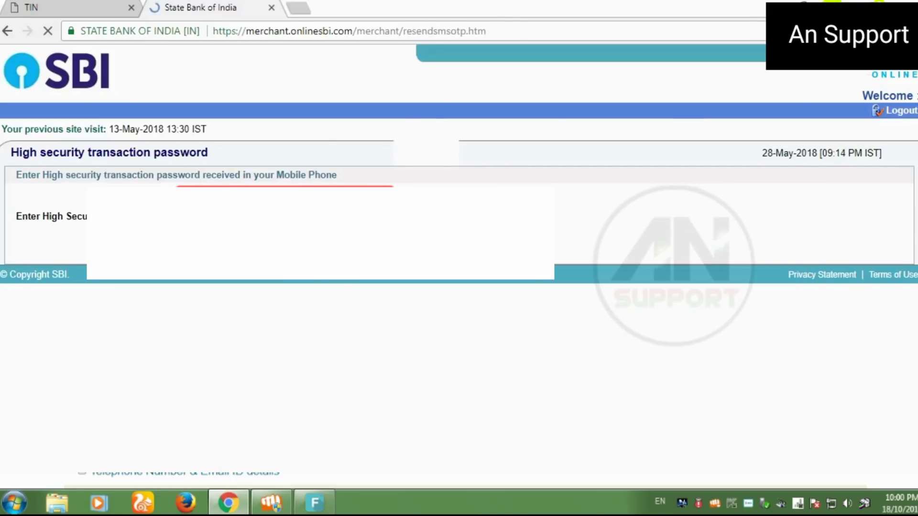
click(328, 152)
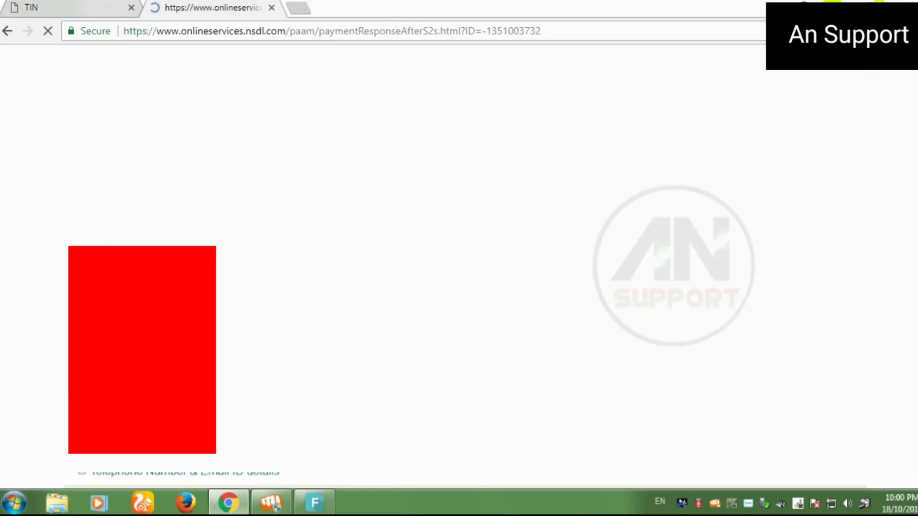
- Review the payment receipt and continue past it
scroll(456, 282, down, 1)
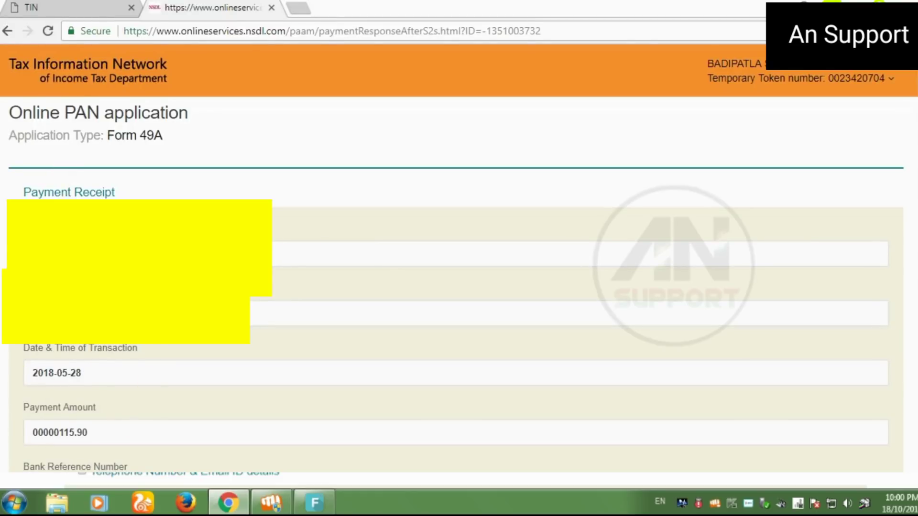
scroll(125, 256, down, 4)
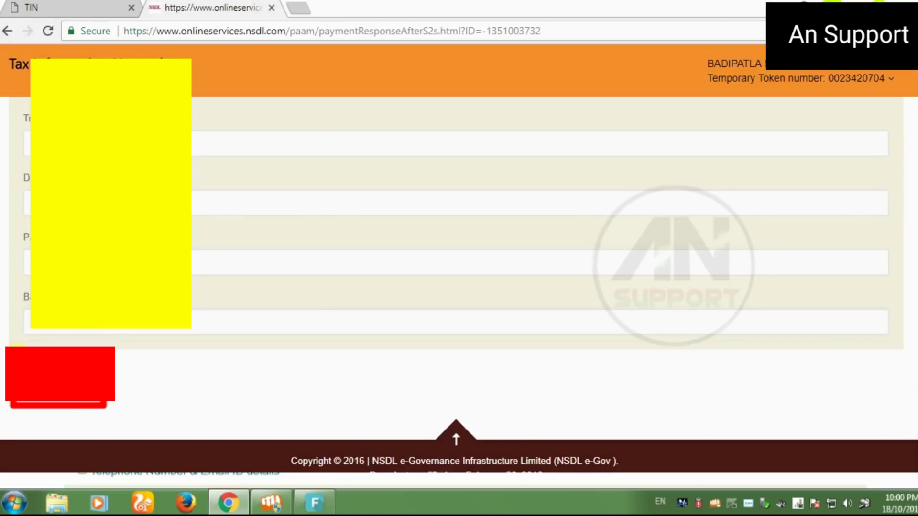
click(109, 406)
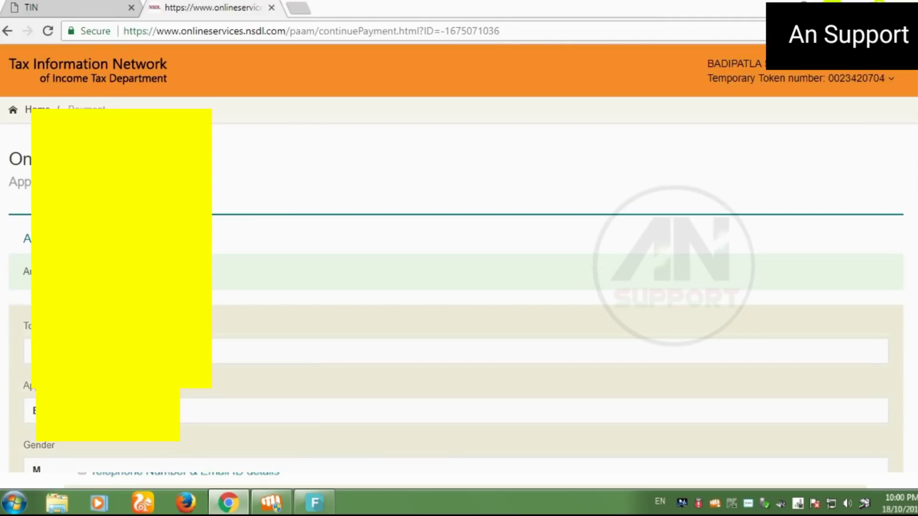
- Consent to Aadhaar authentication, authenticate, and continue with e-Sign/e-KYC
scroll(181, 278, down, 2)
scroll(182, 279, down, 3)
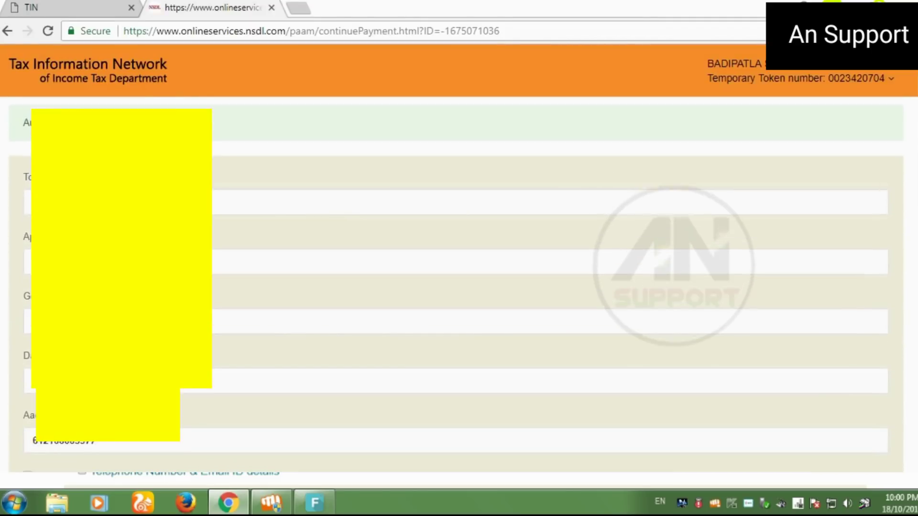
scroll(30, 293, down, 5)
click(27, 286)
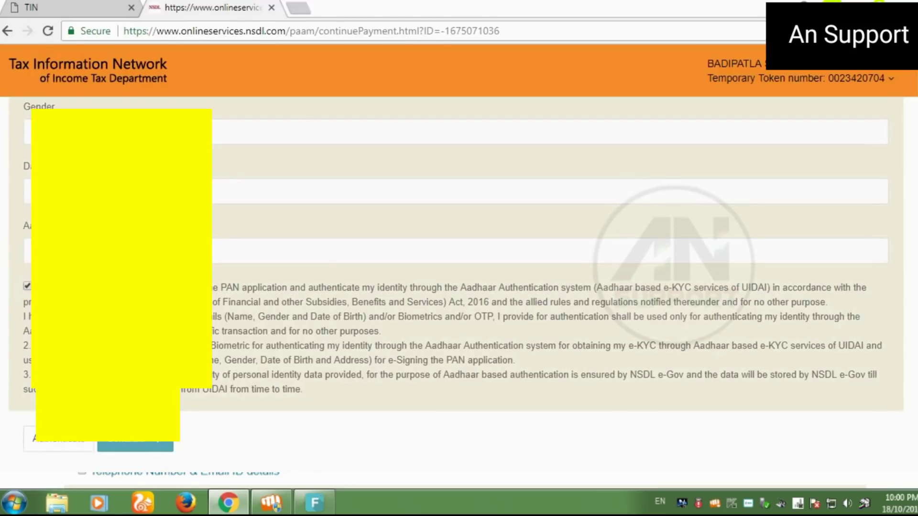
click(69, 443)
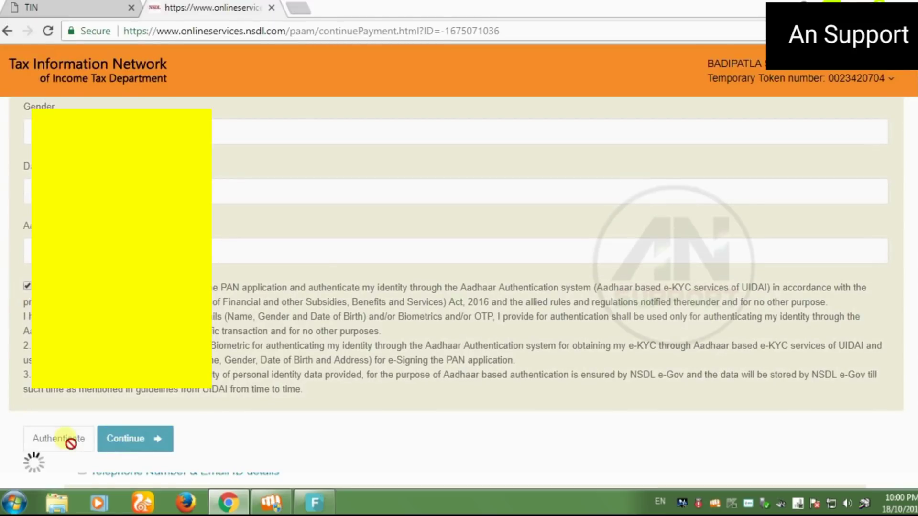
scroll(129, 432, down, 2)
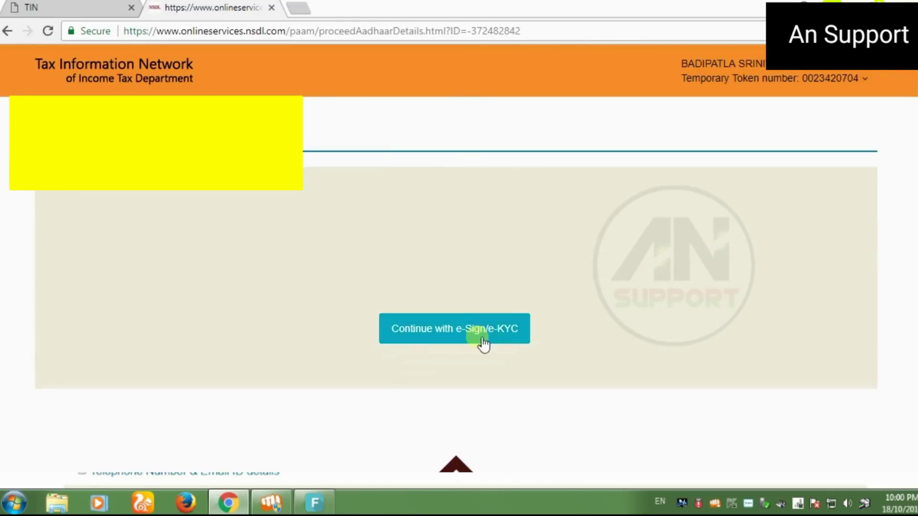
click(483, 334)
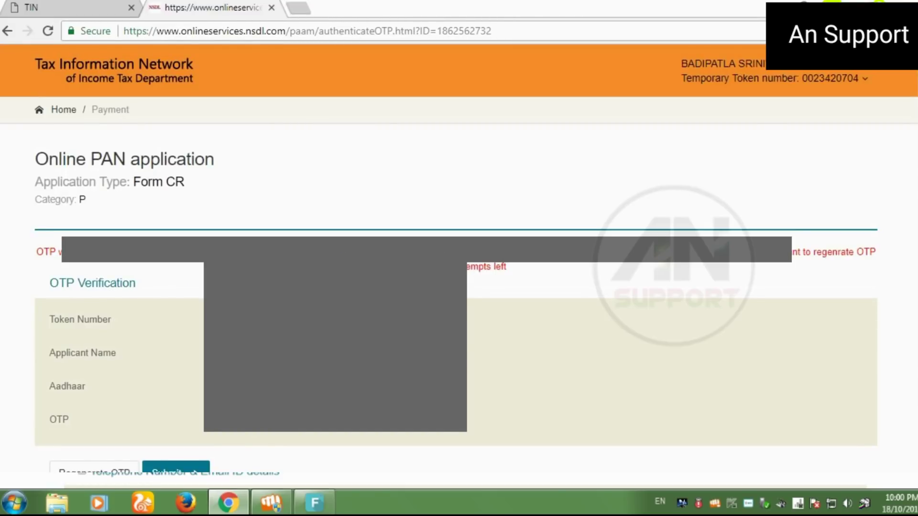
- Enter the Aadhaar OTP received on the phone and submit it to verify Form CR
click(319, 423)
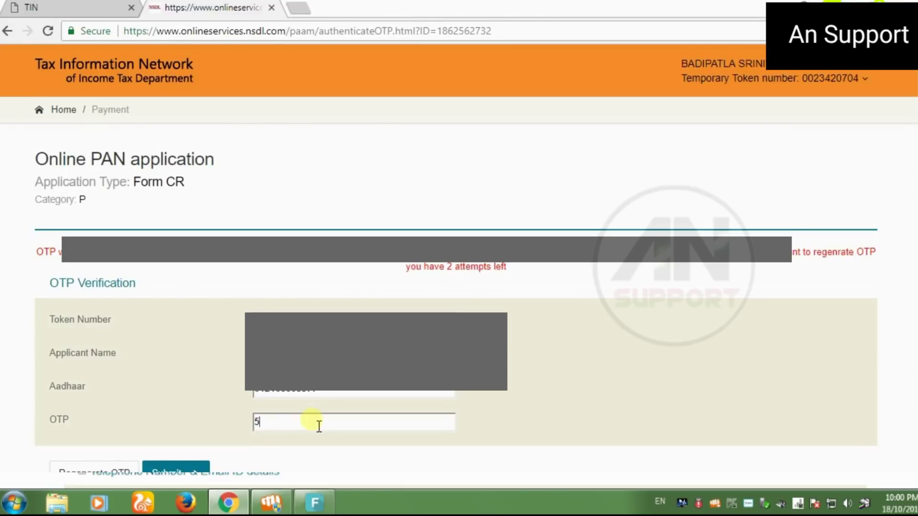
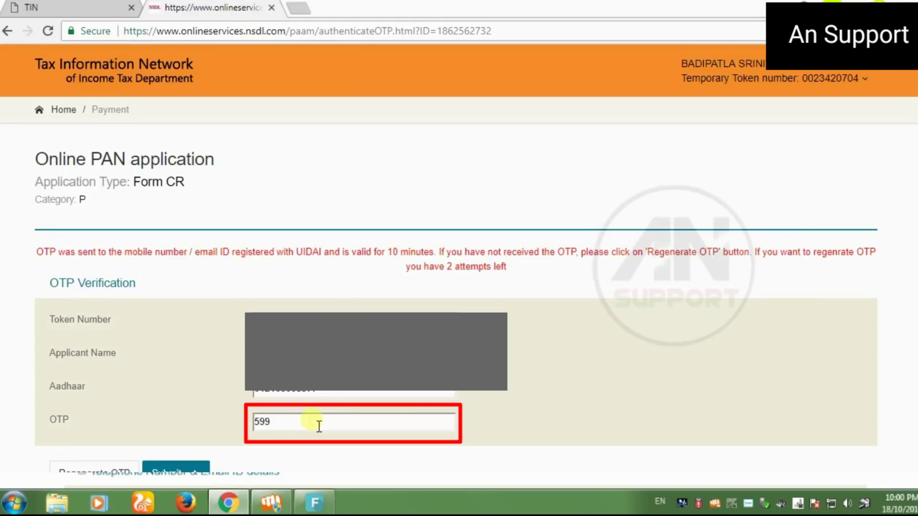
scroll(248, 421, down, 1)
click(187, 409)
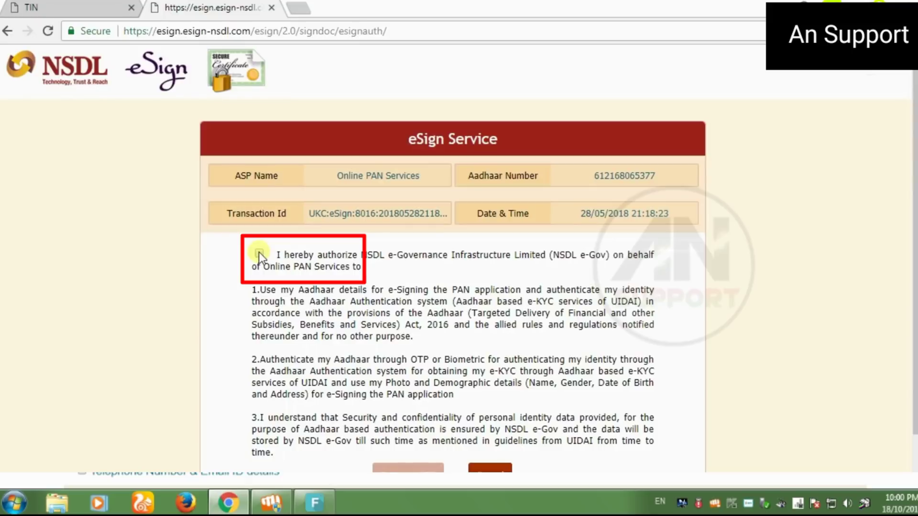
- Authorise NSDL e-Gov to e-sign and request an eSign OTP
click(259, 252)
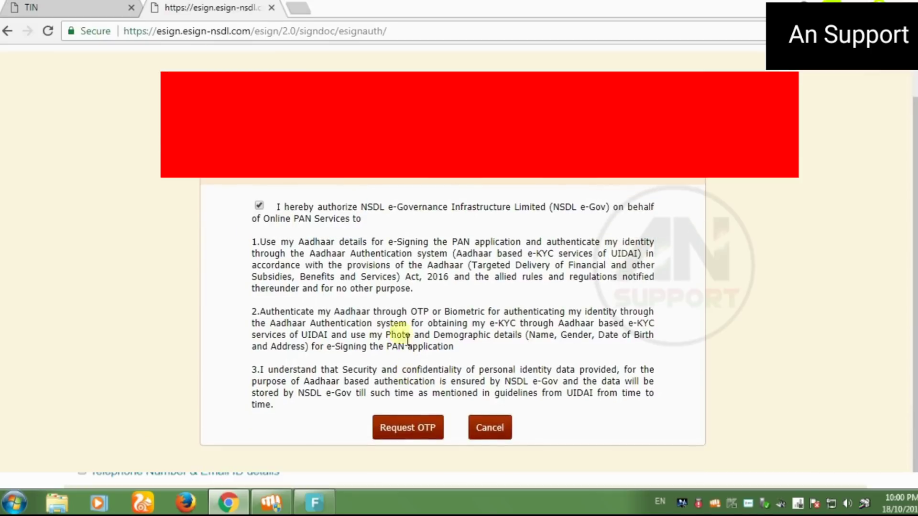
scroll(400, 335, down, 1)
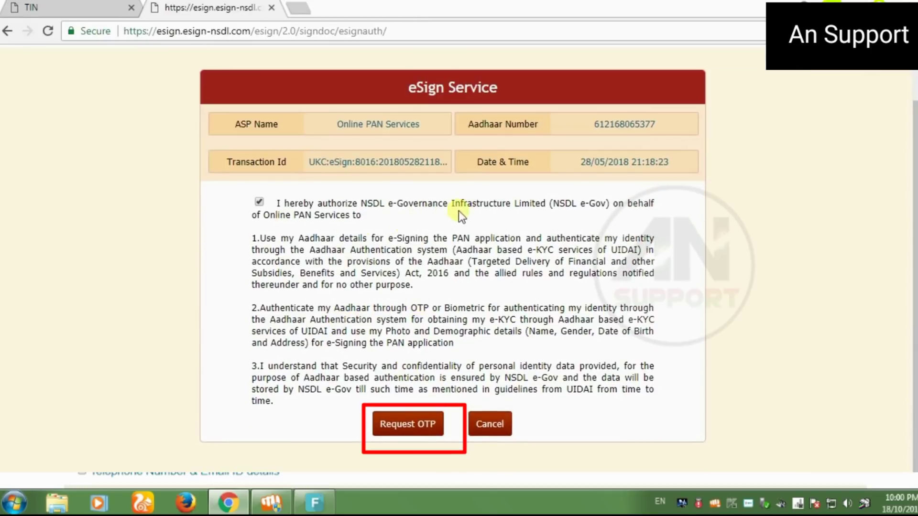
click(415, 436)
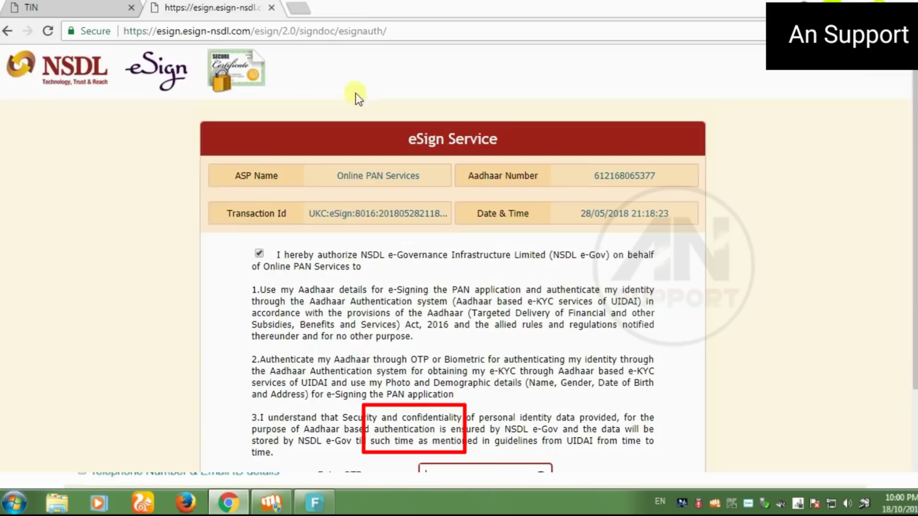
scroll(452, 258, down, 1)
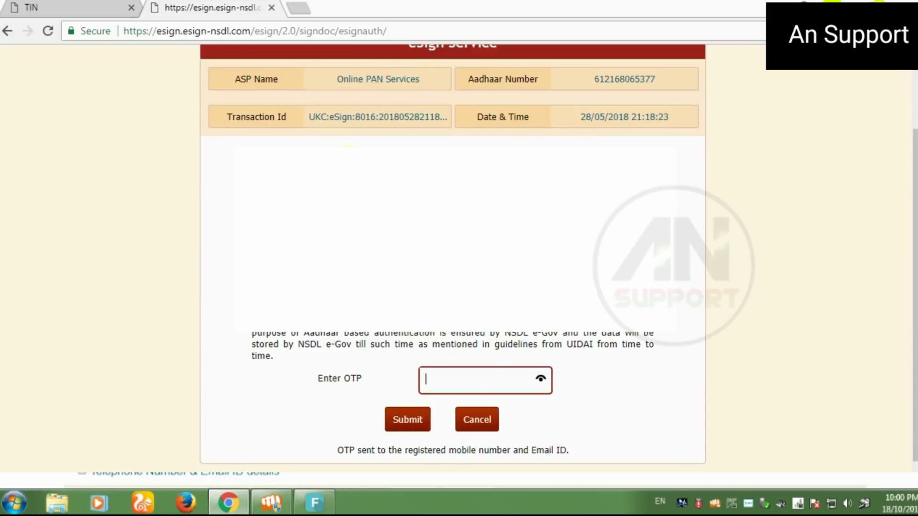
scroll(471, 430, up, 1)
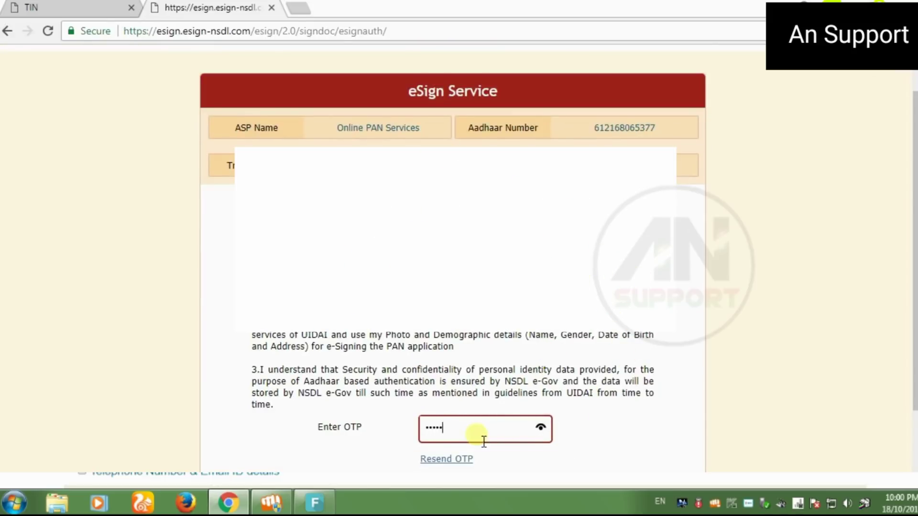
- Enter the received eSign OTP and submit it to sign the application
scroll(480, 436, down, 1)
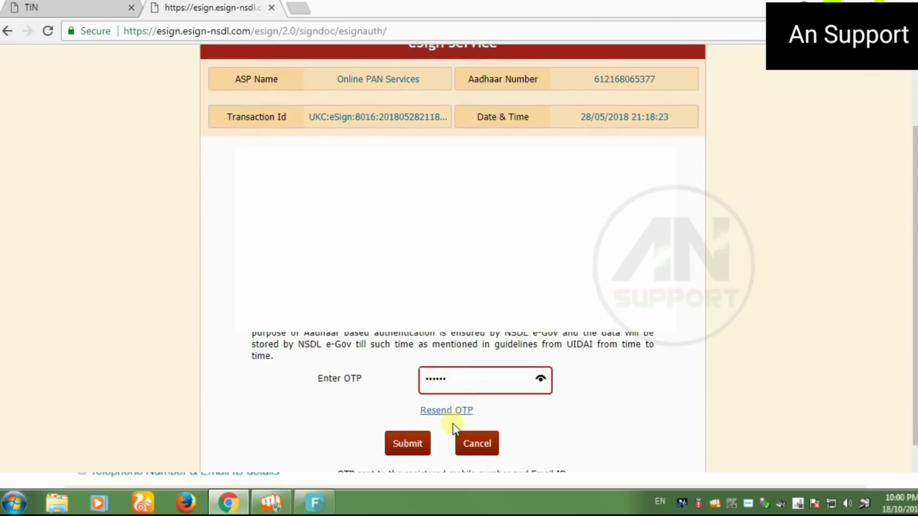
click(418, 449)
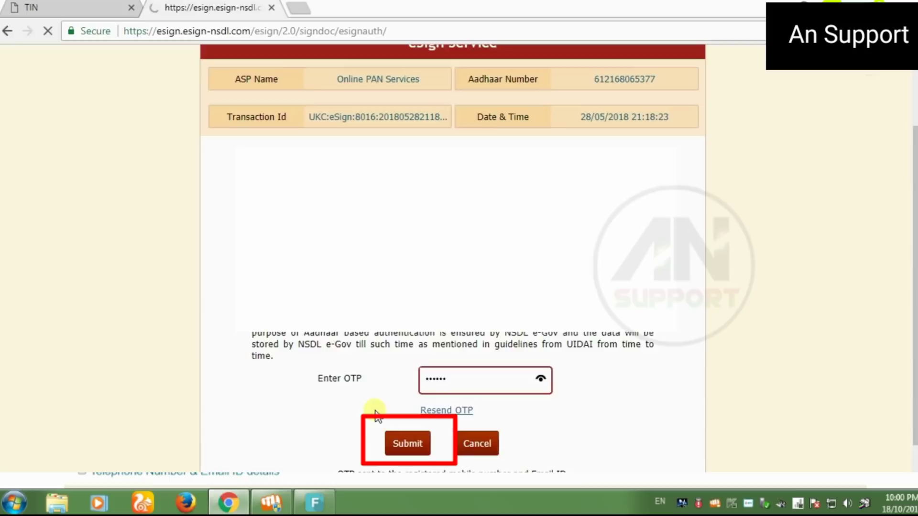